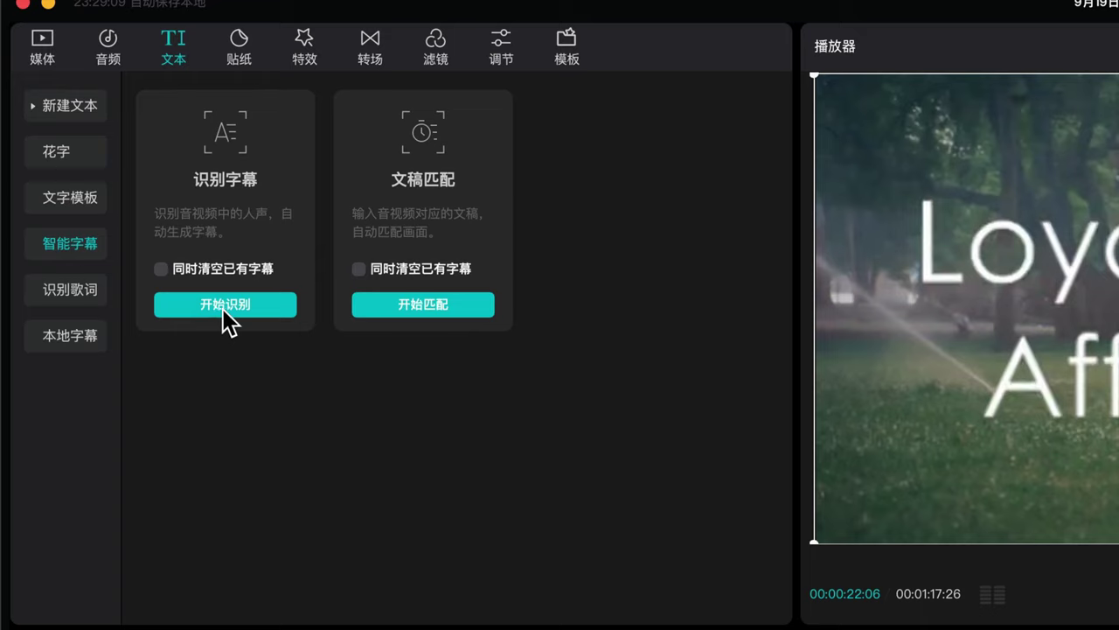
- Generate subtitles automatically from the dog video's speech with 识别字幕 and enlarge the timeline around the new subtitle clips
left_click(224, 308)
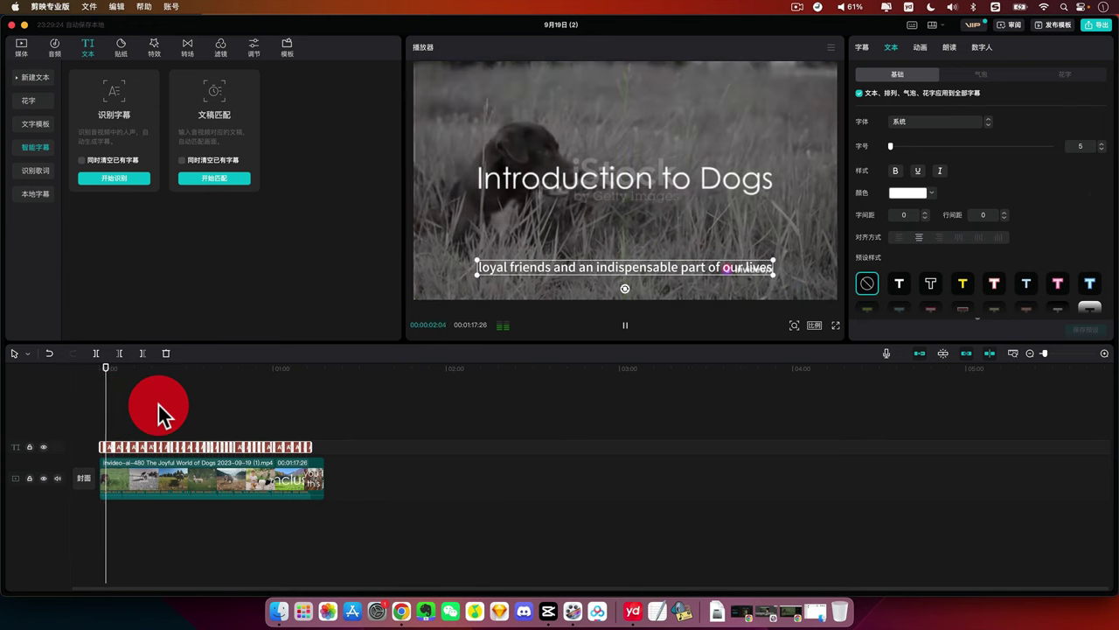
left_click(192, 403)
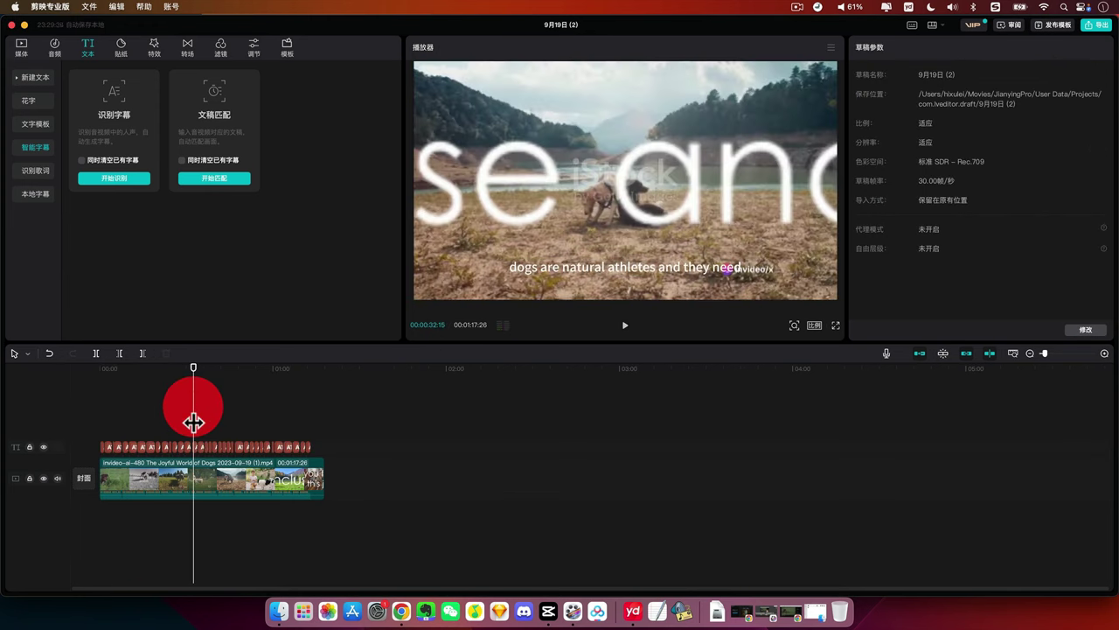
scroll(192, 423, "up", 5)
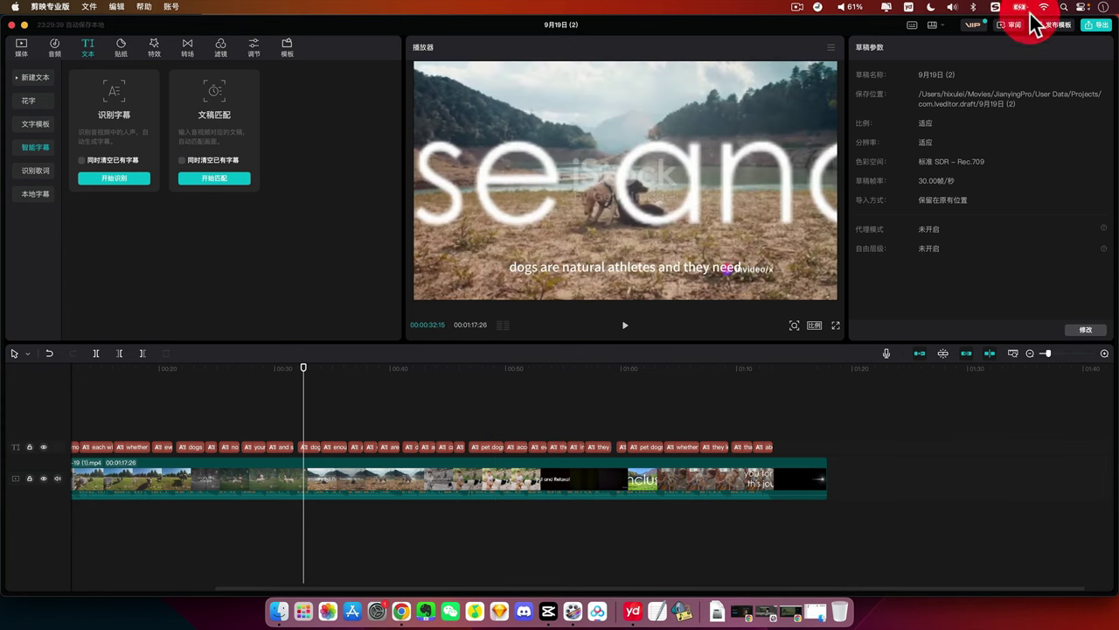
left_click(1094, 25)
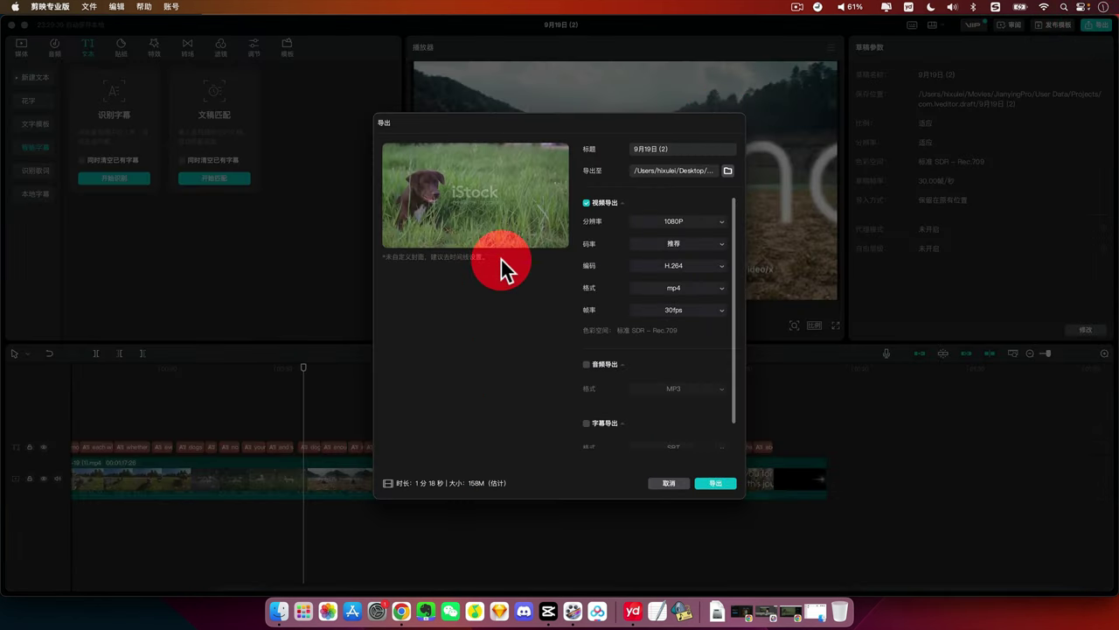
left_click(585, 203)
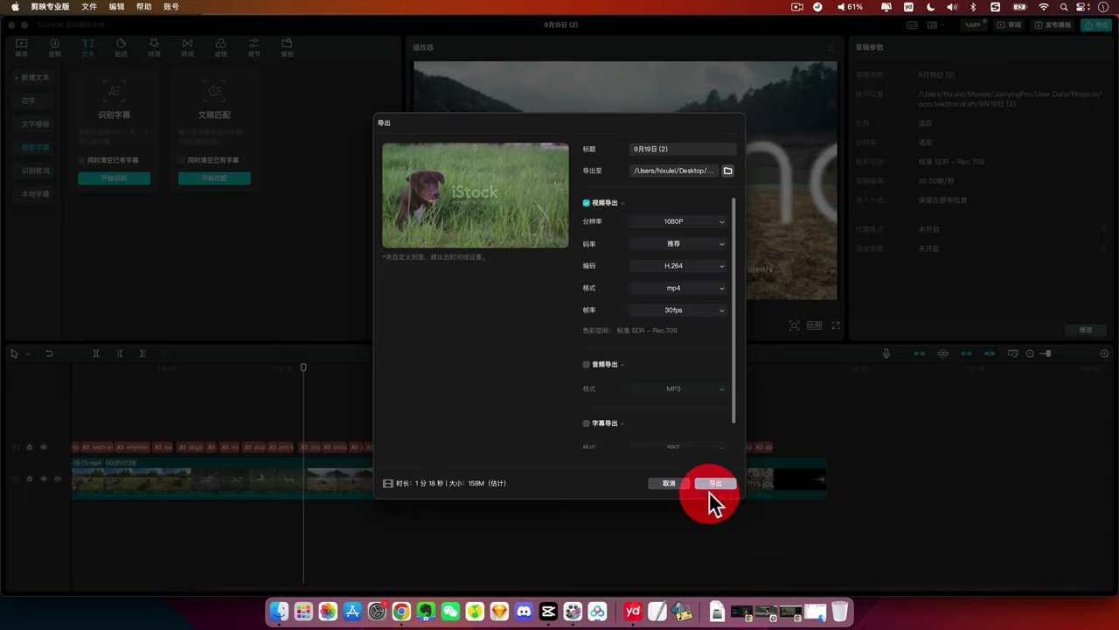
left_click(661, 481)
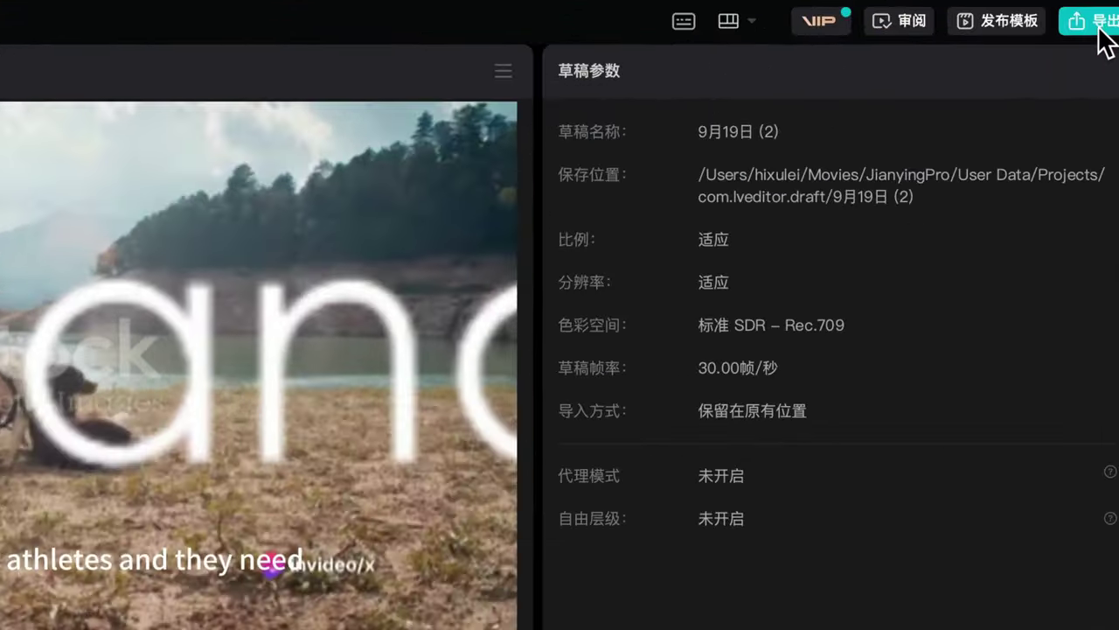
- Start an export and set its title to 狗狗视频字幕
left_click(1100, 21)
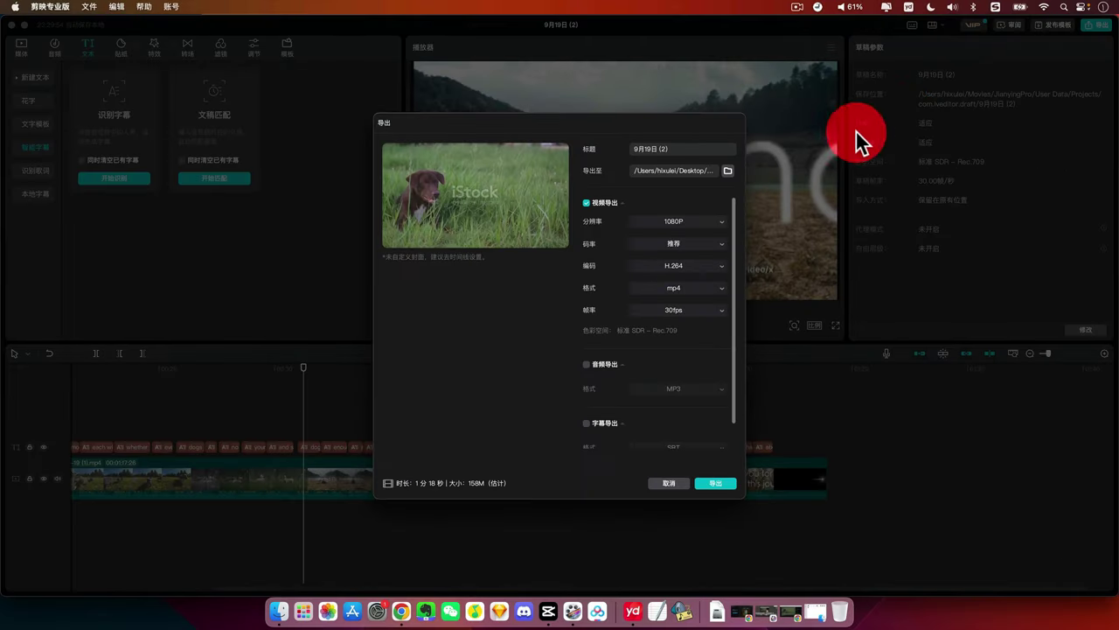
left_click(691, 147)
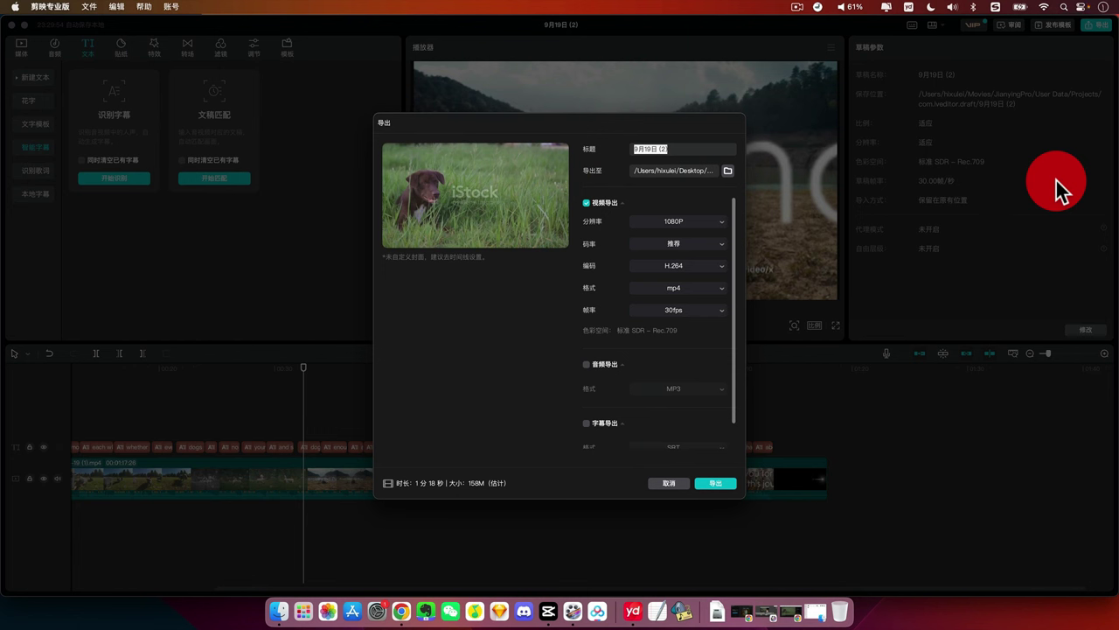
type("gougou")
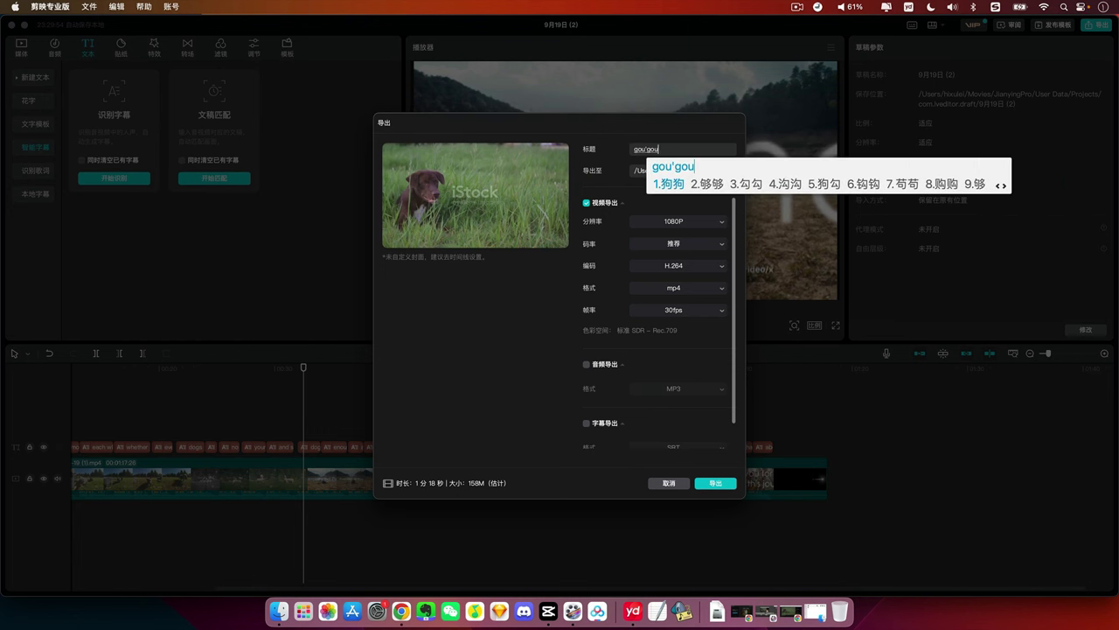
key("space")
type("shipin")
key("space")
type("zimu")
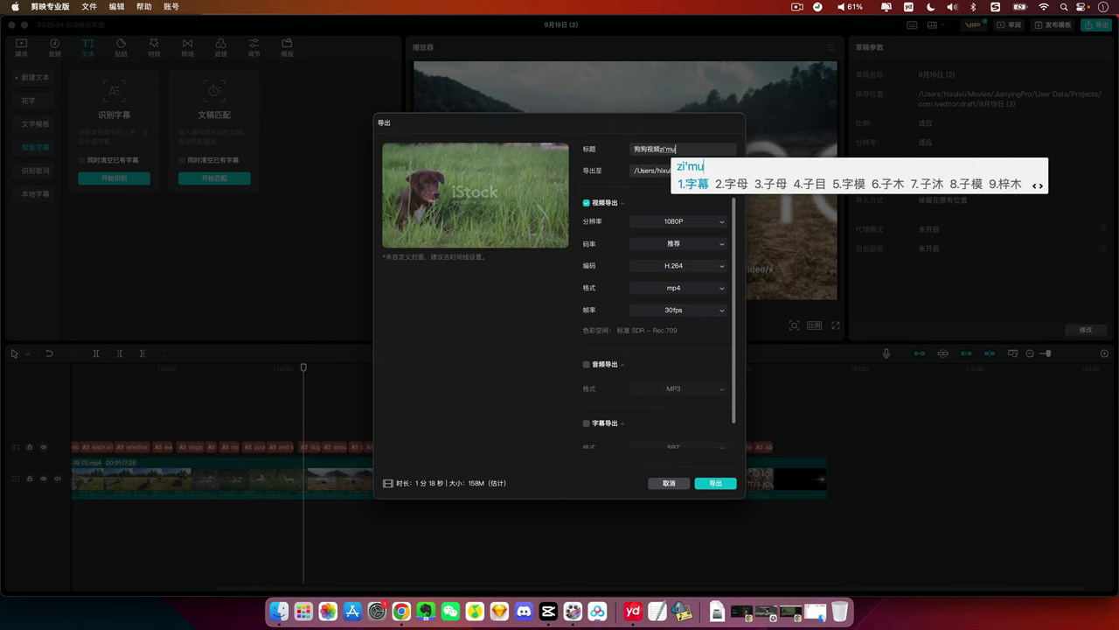
key("space")
- Turn off video export, enable subtitle export in SRT format, export the subtitles and close the export window
left_click(587, 204)
scroll(611, 351, "down", 1)
left_click(586, 398)
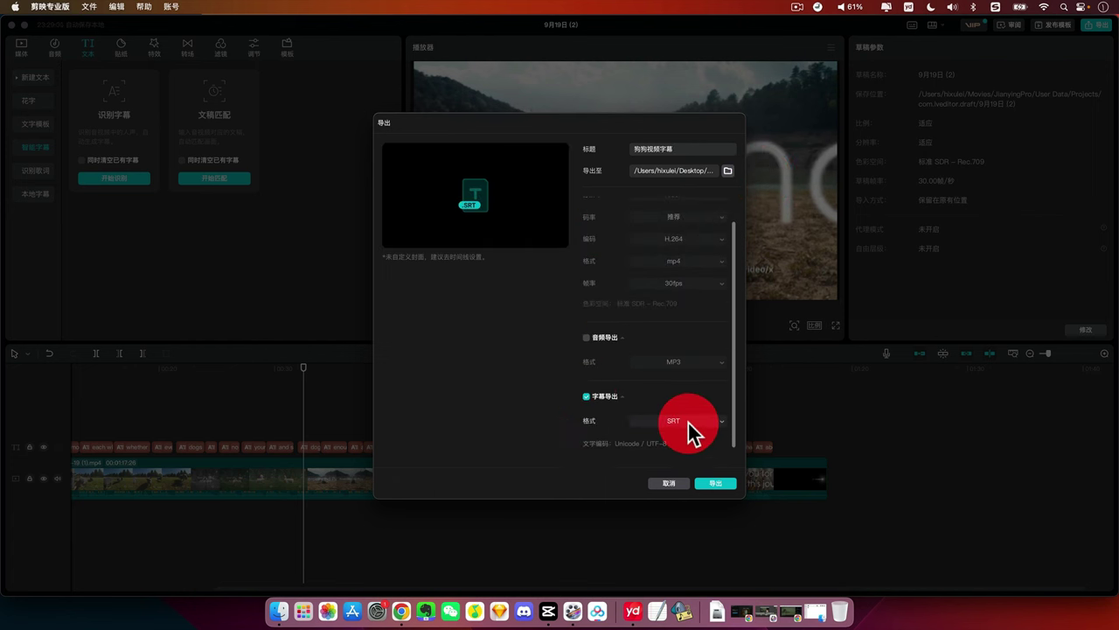
left_click(715, 483)
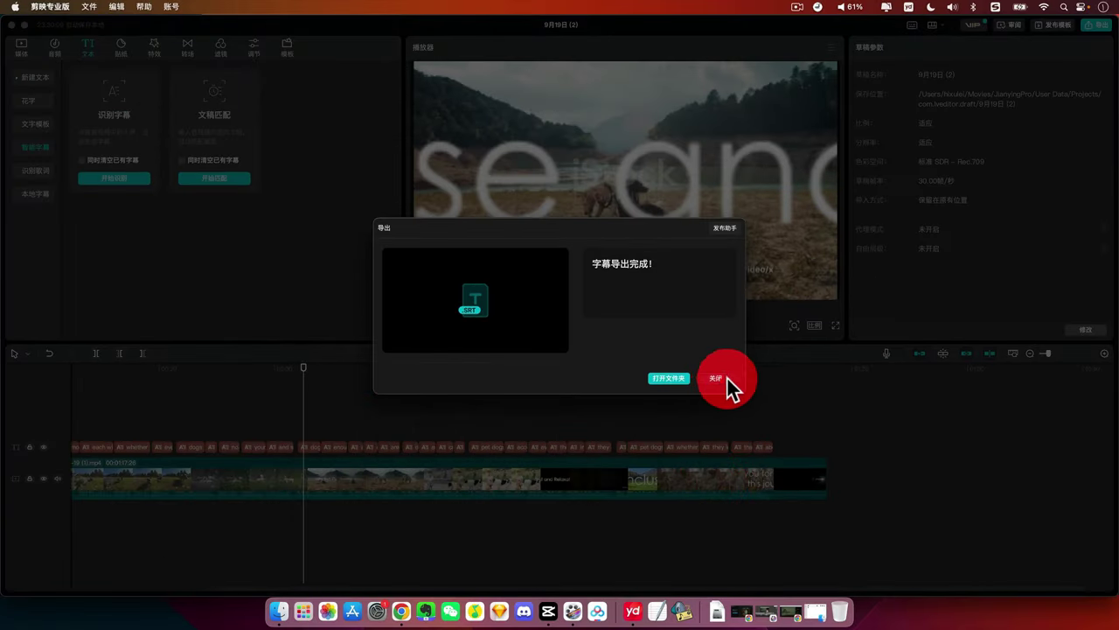
left_click(717, 378)
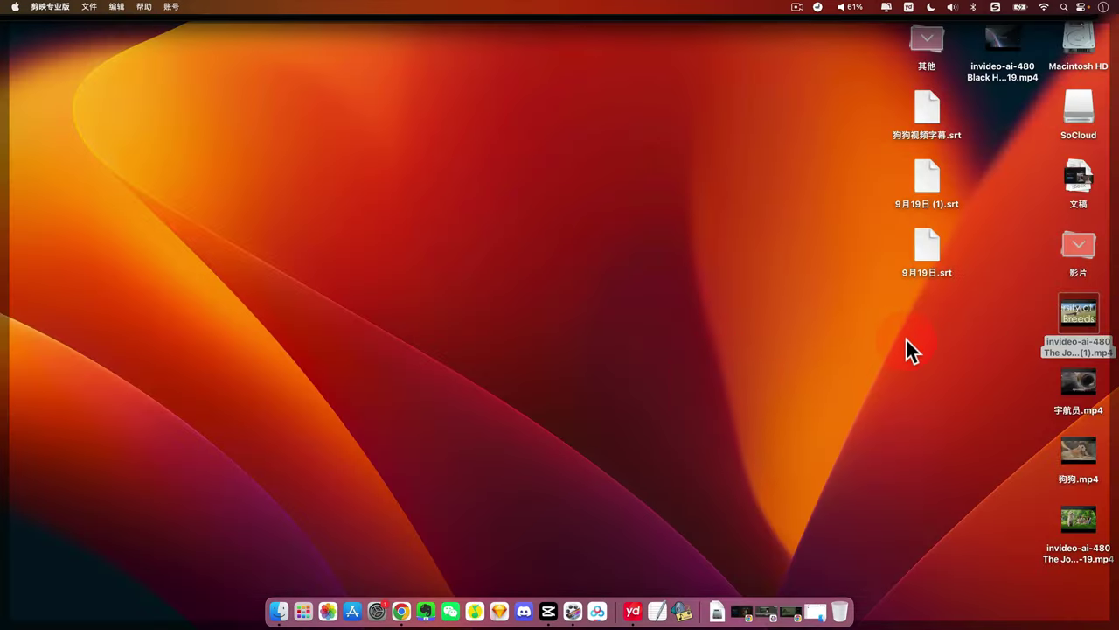
- Open 狗狗视频字幕.srt from the desktop in TextEdit (文本编辑) and enlarge its window
left_click(905, 338)
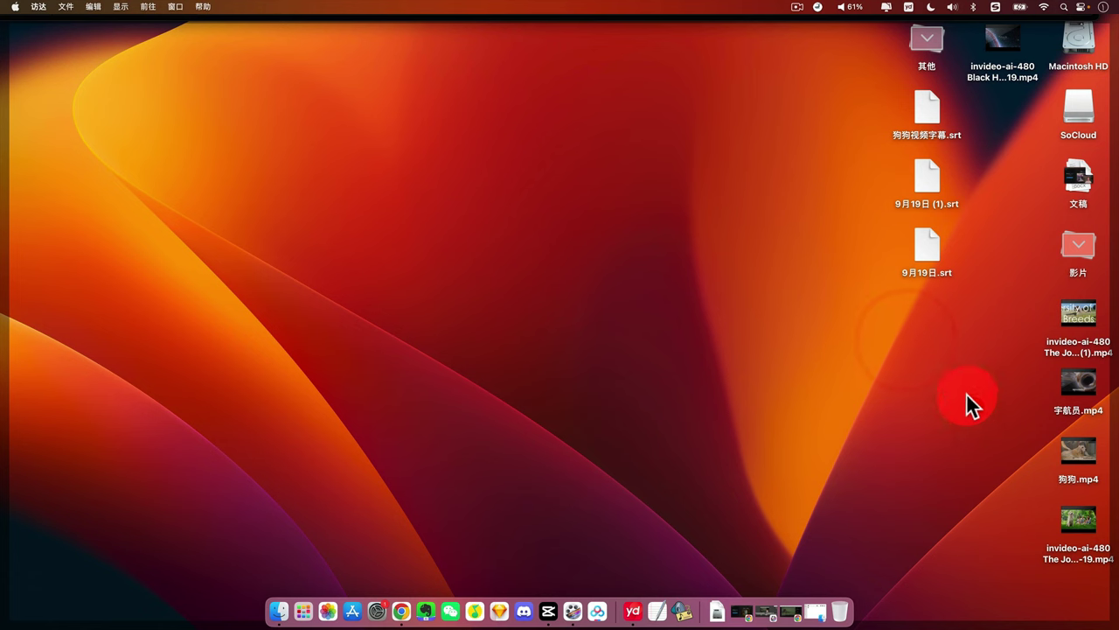
right_click(935, 103)
mouse_move(940, 121)
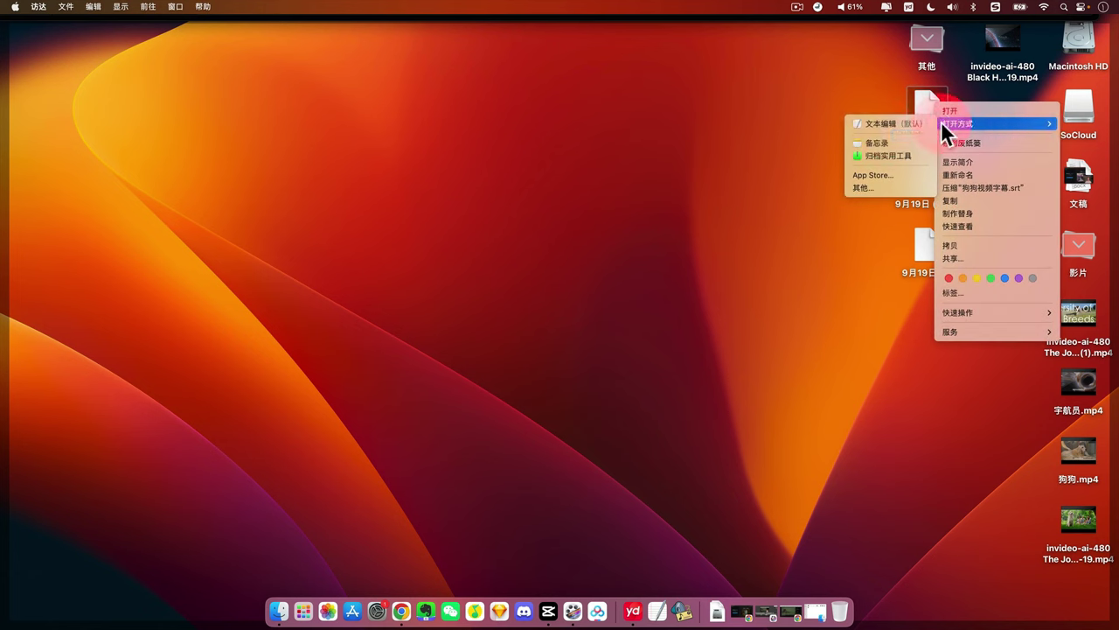
left_click(876, 125)
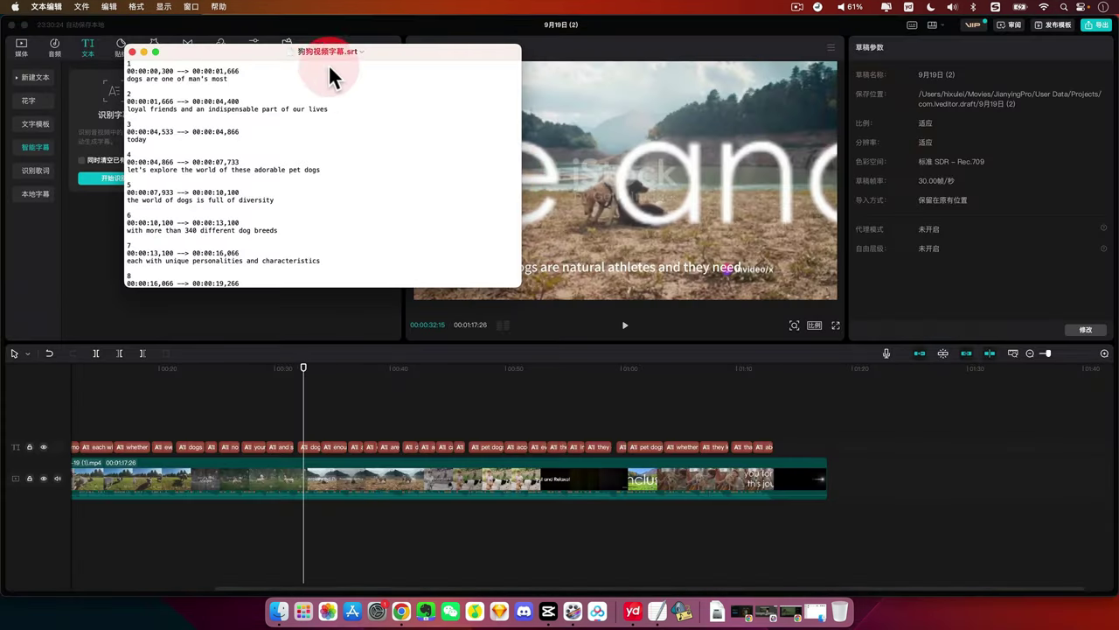
left_click_drag(414, 50, 689, 66)
left_click_drag(797, 304, 1011, 490)
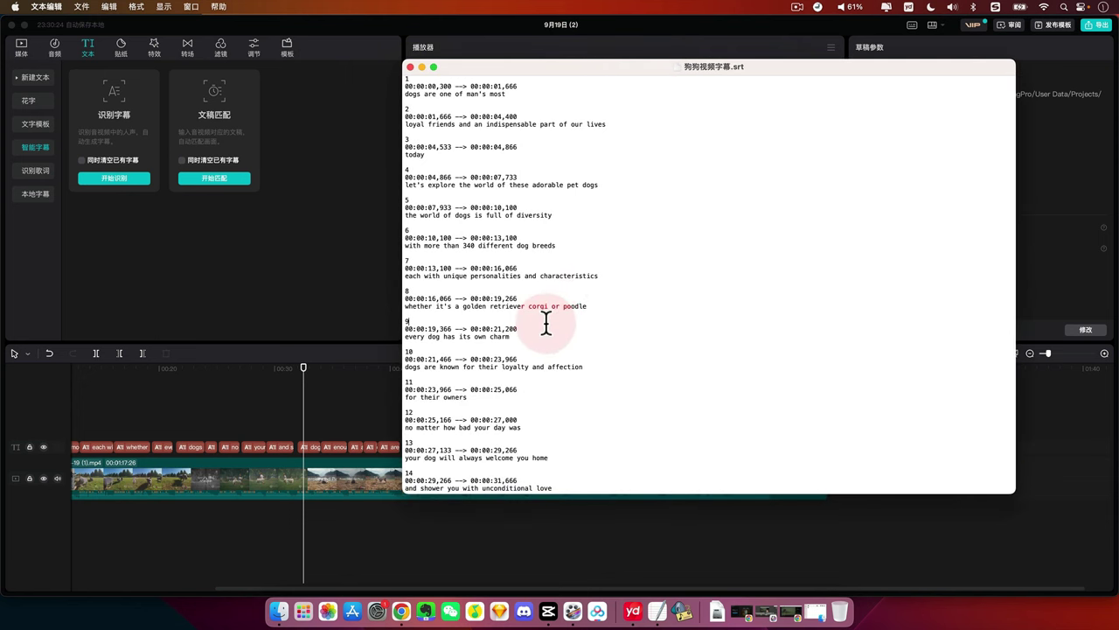
- Copy the entire subtitle text and paste it into Google Translate in Chrome, replacing the existing source text
scroll(545, 320, "down", 10)
key("super+a")
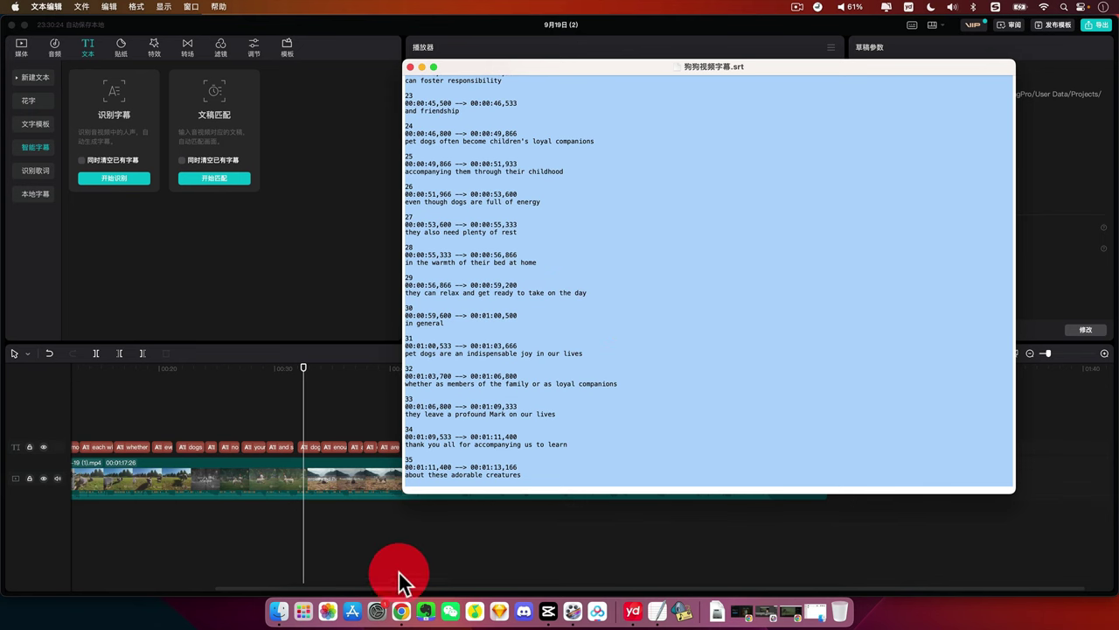
left_click(401, 612)
left_click(258, 29)
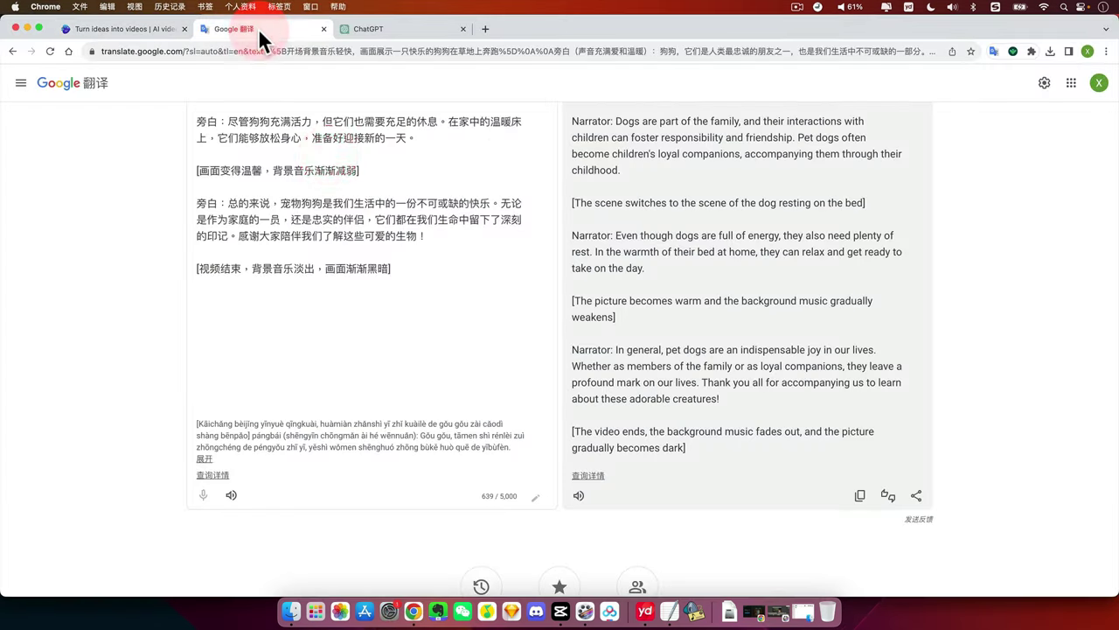
left_click(348, 326)
key("super+a")
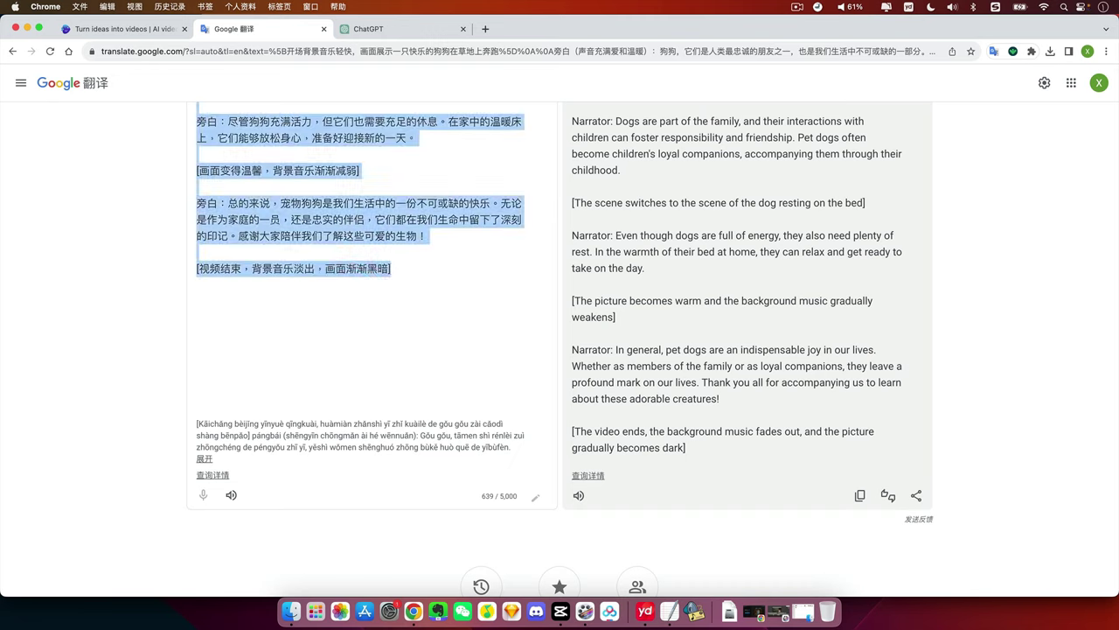
key("BackSpace")
key("super+v")
scroll(393, 292, "up", 15)
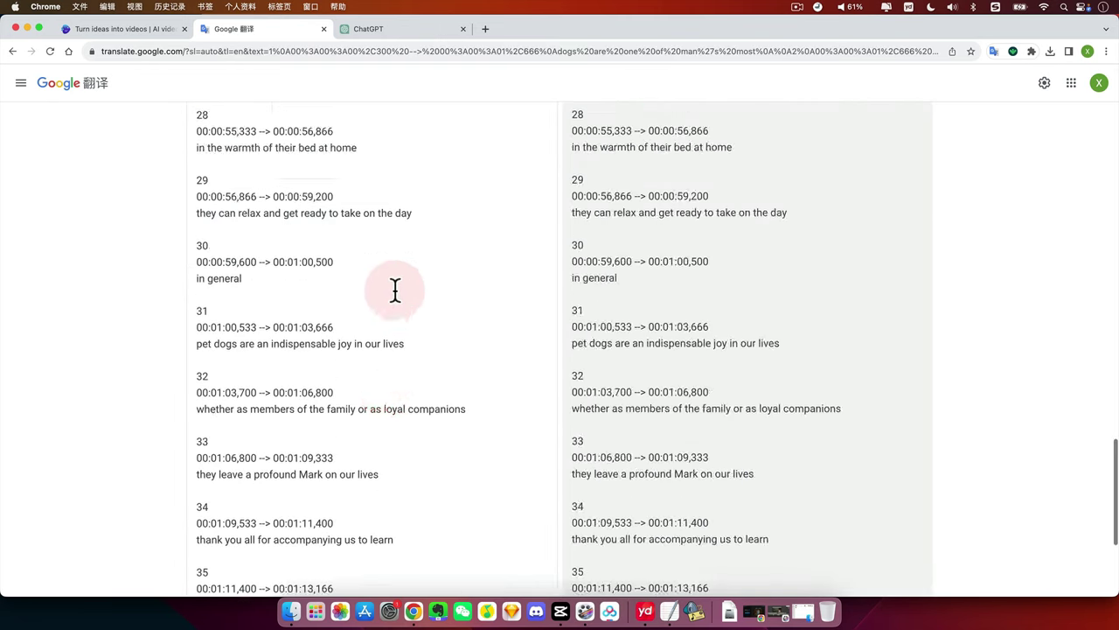
scroll(400, 292, "up", 10)
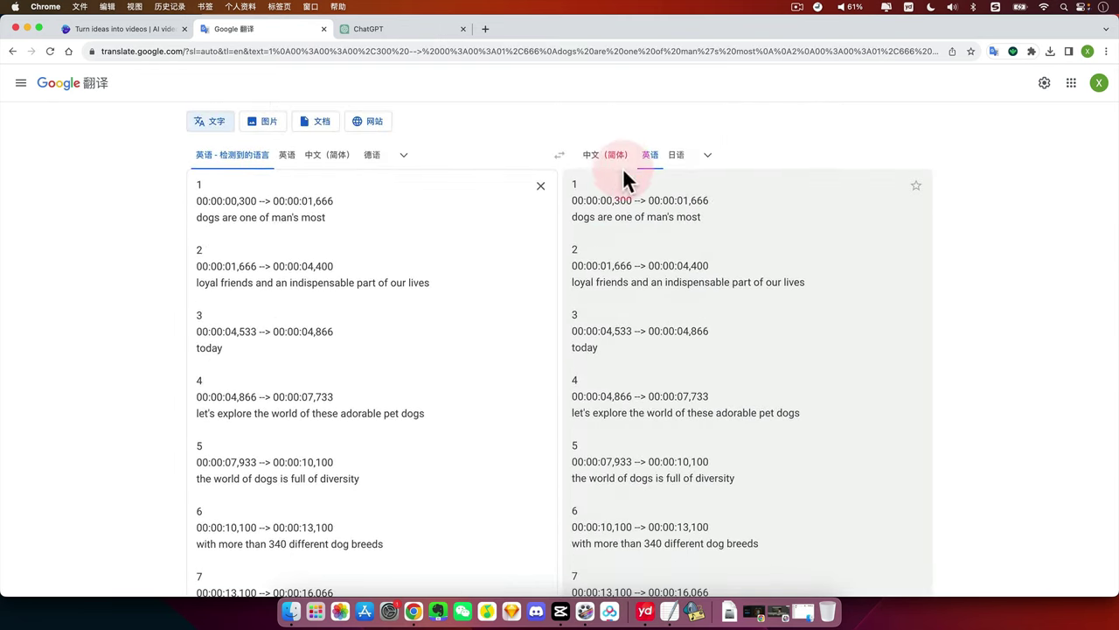
- Translate the subtitles into Simplified Chinese and copy the whole translation
left_click(606, 160)
scroll(774, 264, "up", 10)
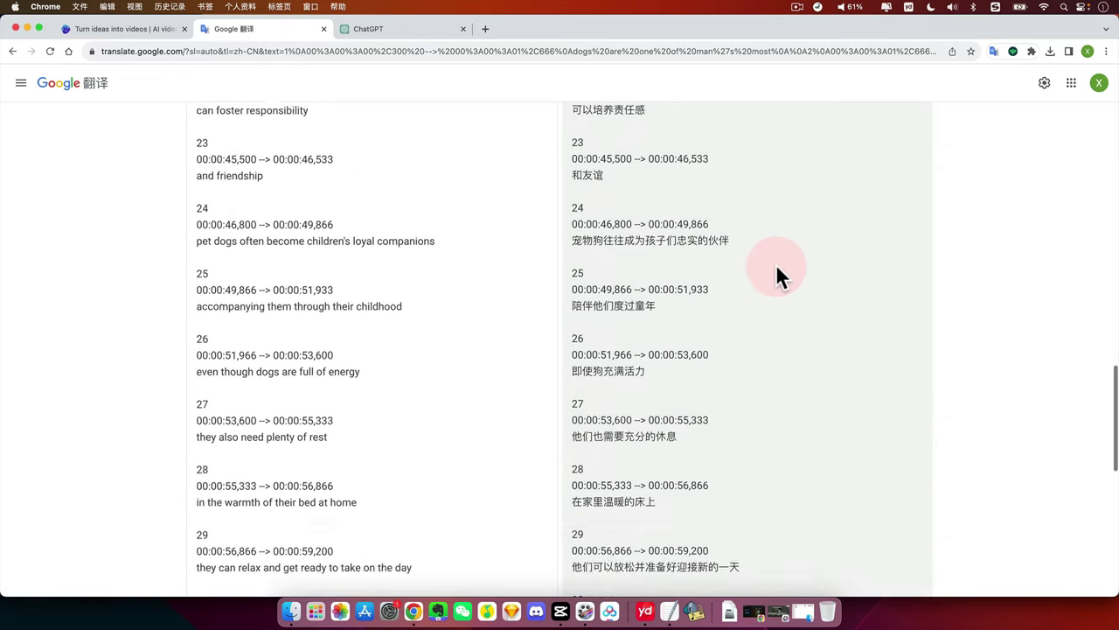
scroll(772, 265, "up", 2)
scroll(770, 268, "down", 10)
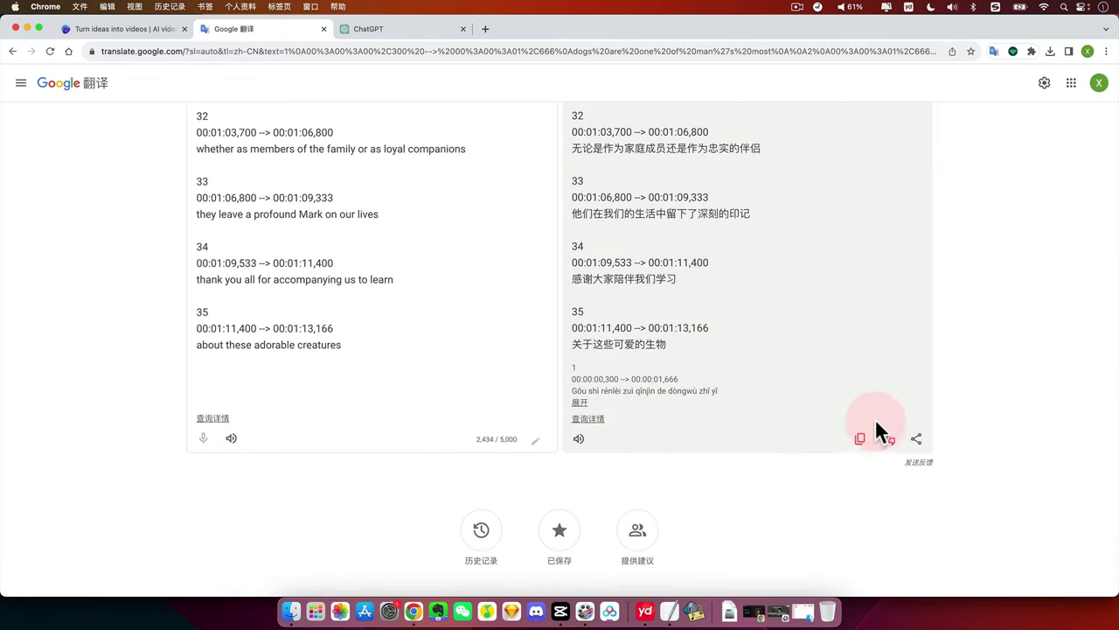
left_click(860, 441)
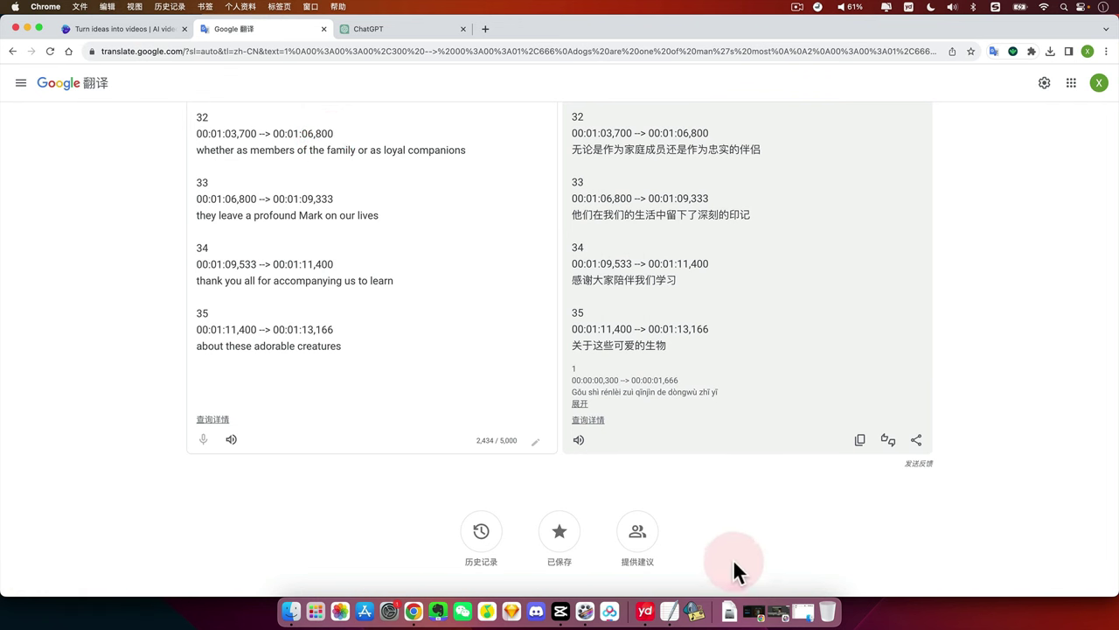
- Return to TextEdit, replace all text in 狗狗视频字幕.srt with the copied Chinese translation, save the file and close it
left_click(669, 611)
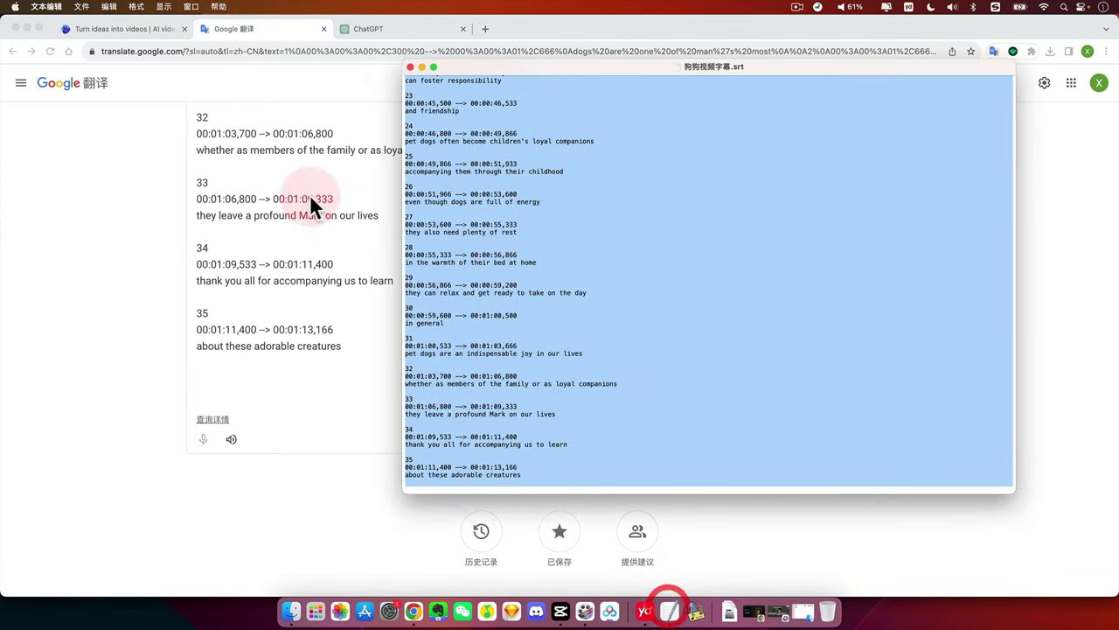
left_click(664, 257)
key("super+a")
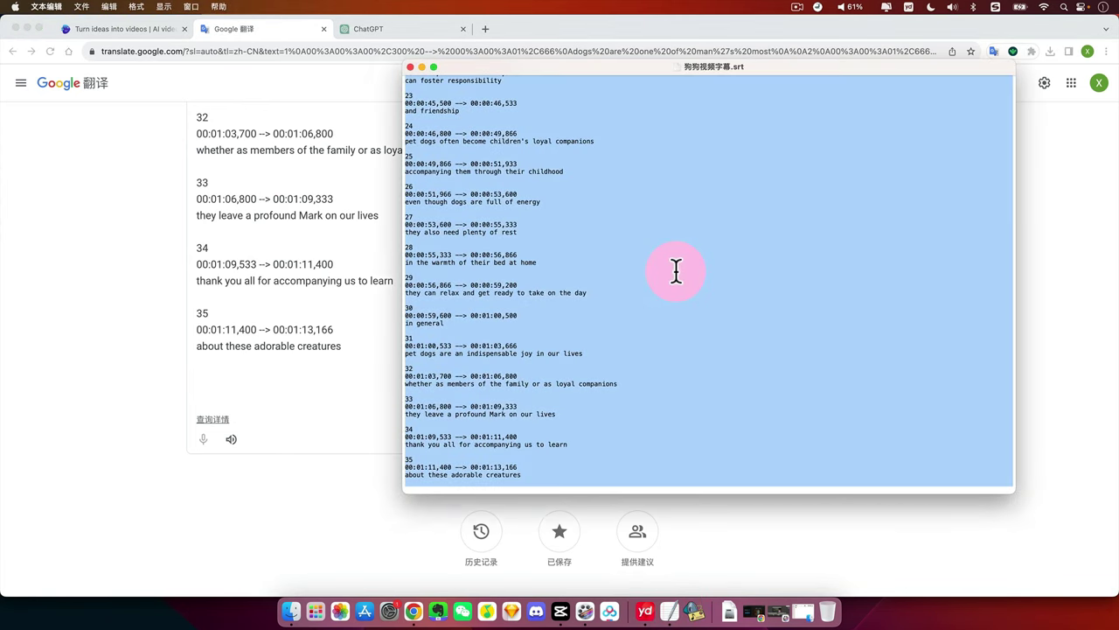
key("BackSpace")
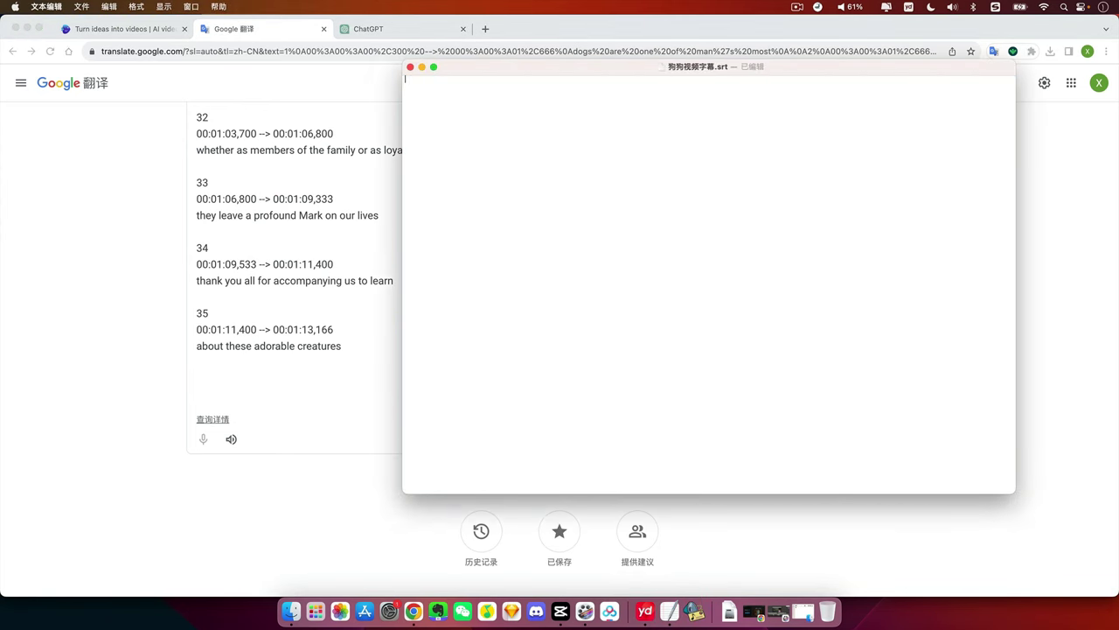
key("super+v")
scroll(603, 243, "up", 15)
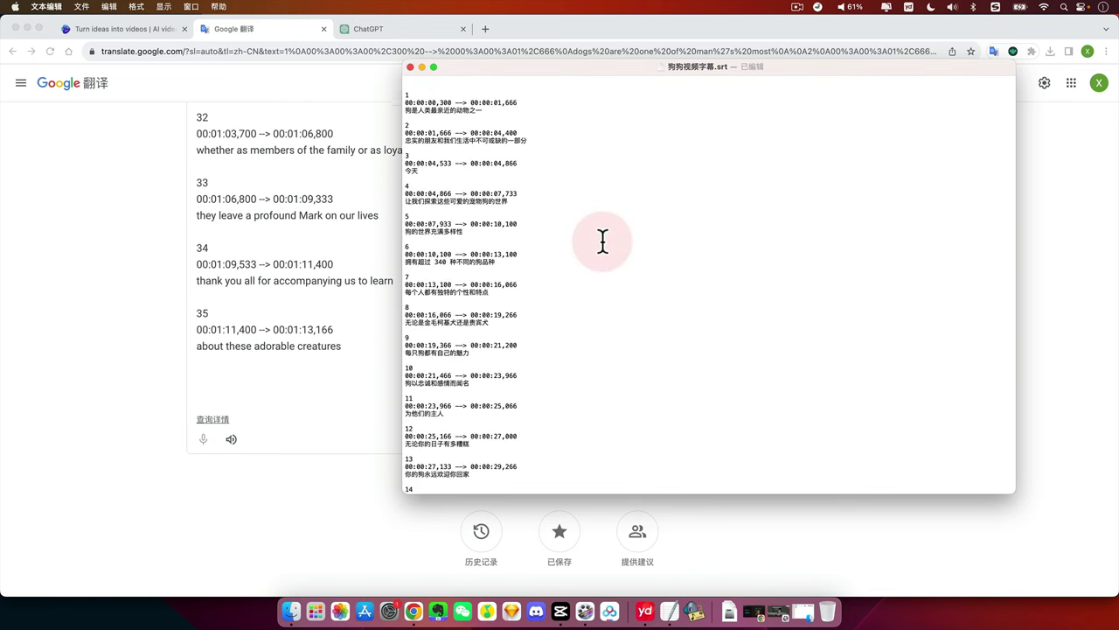
left_click(640, 242)
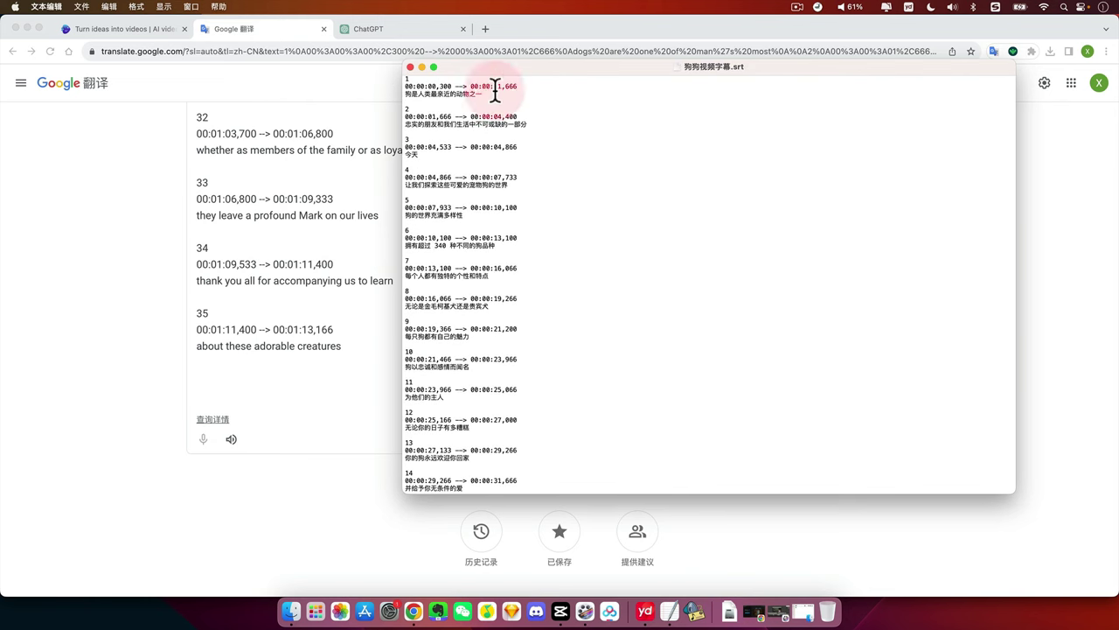
left_click(410, 67)
left_click(508, 552)
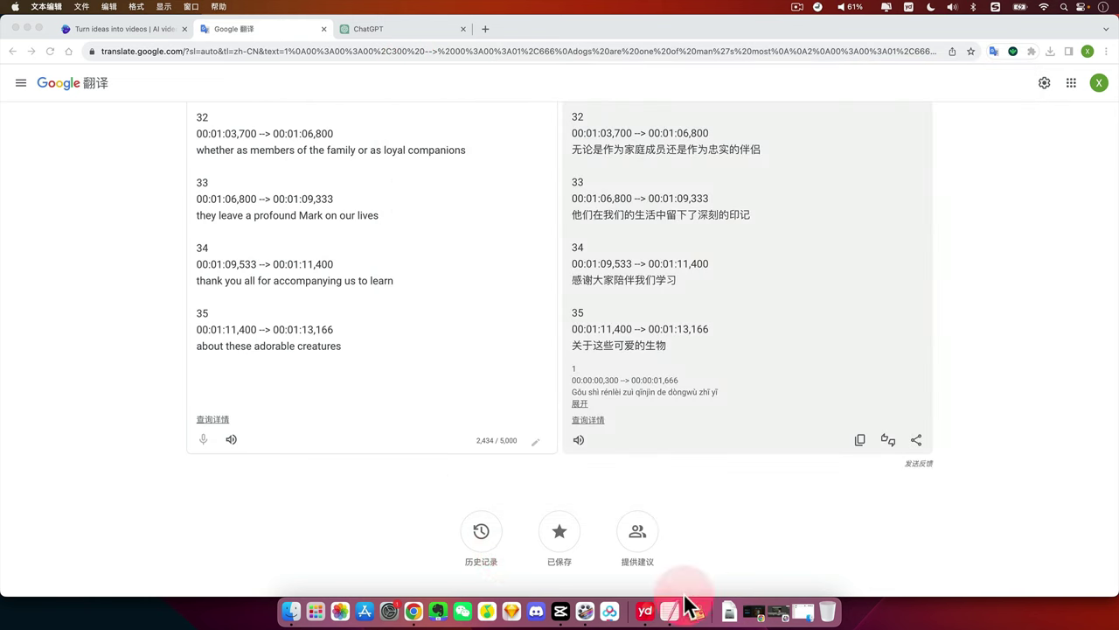
- Switch to 剪映专业版 and delete all the English subtitle clips from the timeline
left_click(560, 612)
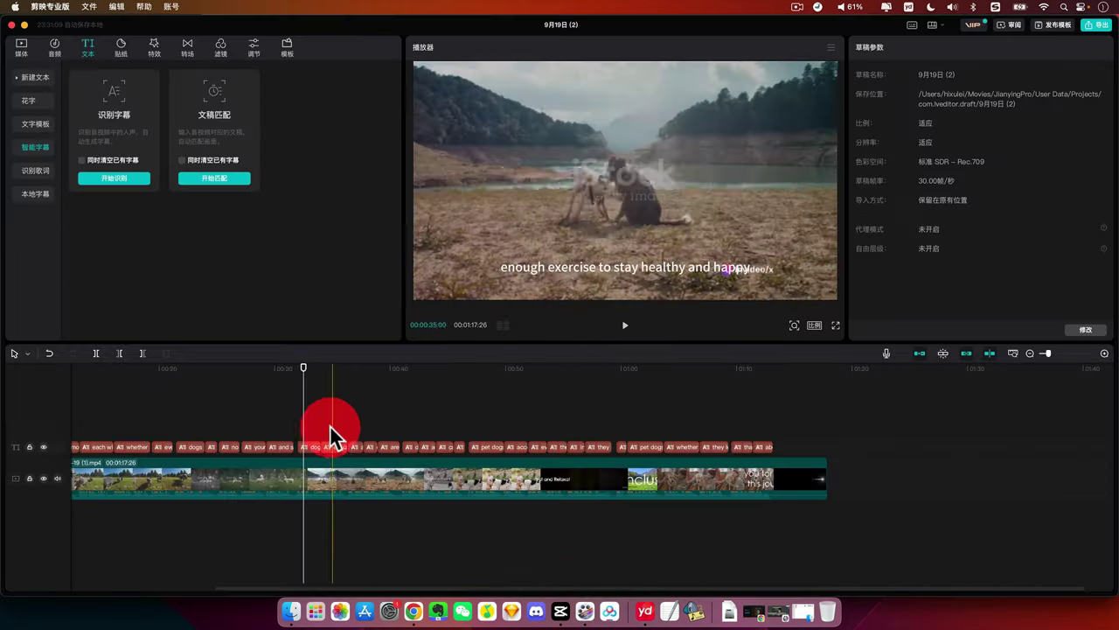
scroll(830, 411, "left", 5)
left_click(64, 440)
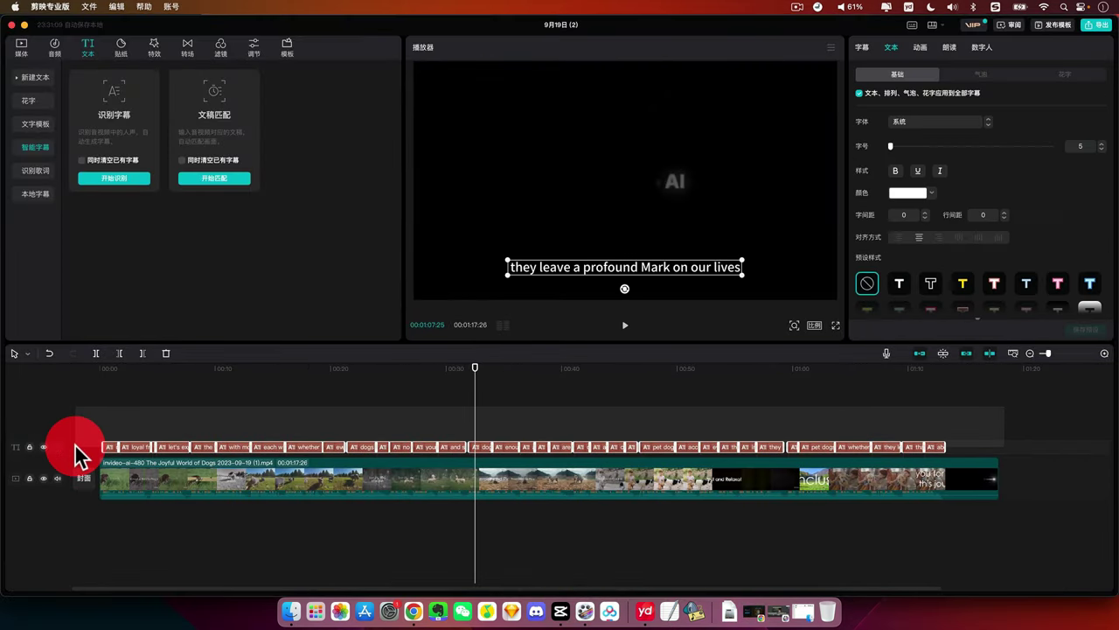
key("Delete")
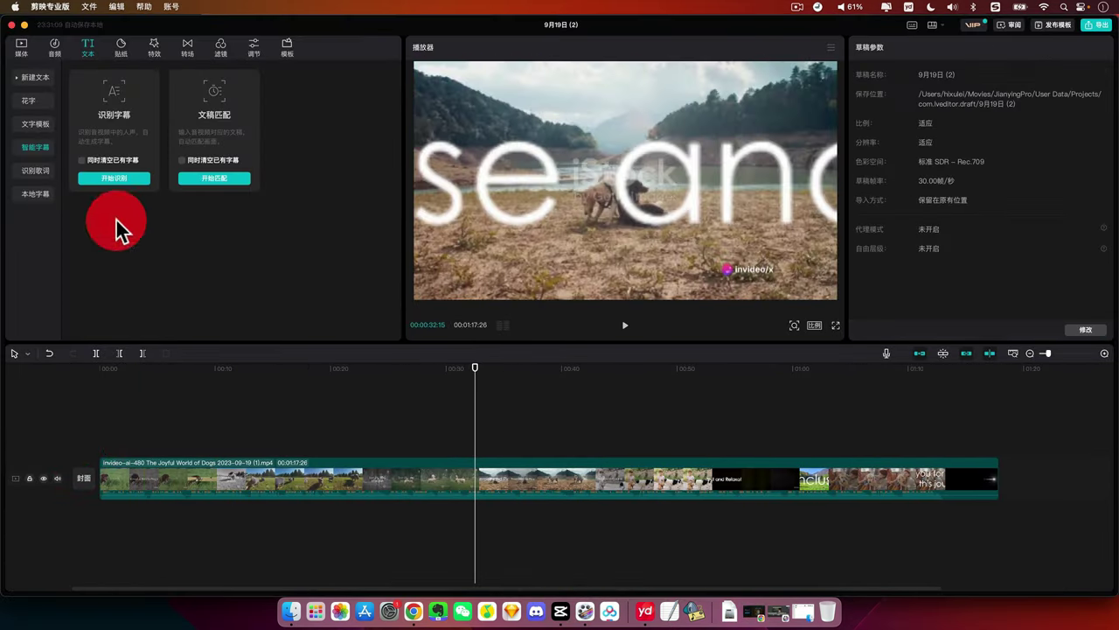
- Import 狗狗视频字幕.srt as local subtitles and add it to the timeline from the start of the video
left_click(35, 194)
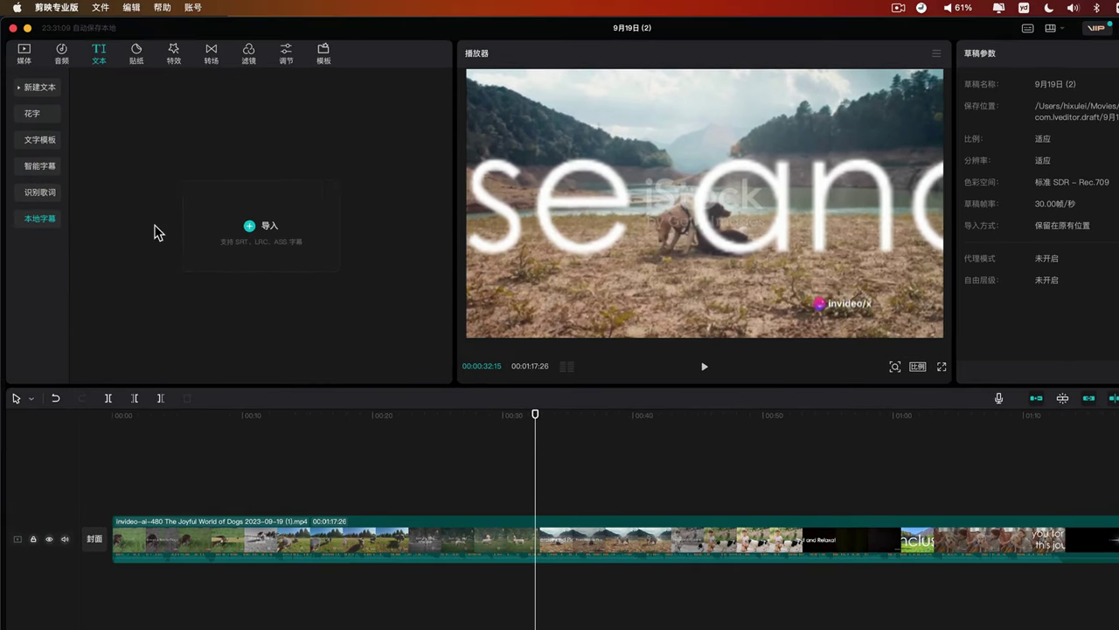
left_click(249, 226)
double_click(520, 283)
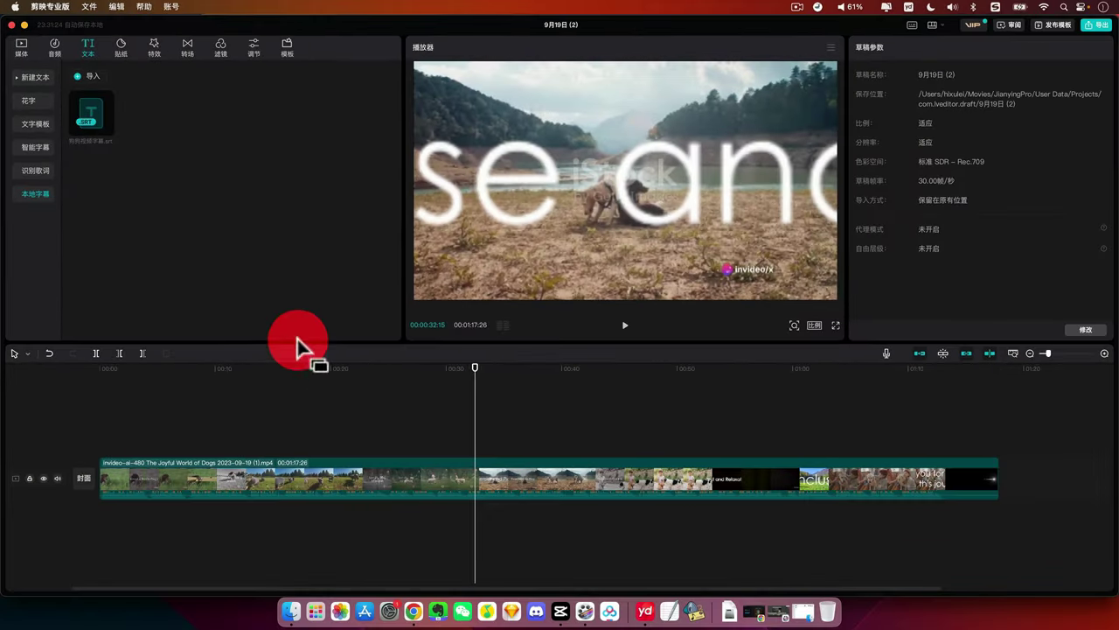
left_click_drag(92, 122, 88, 427)
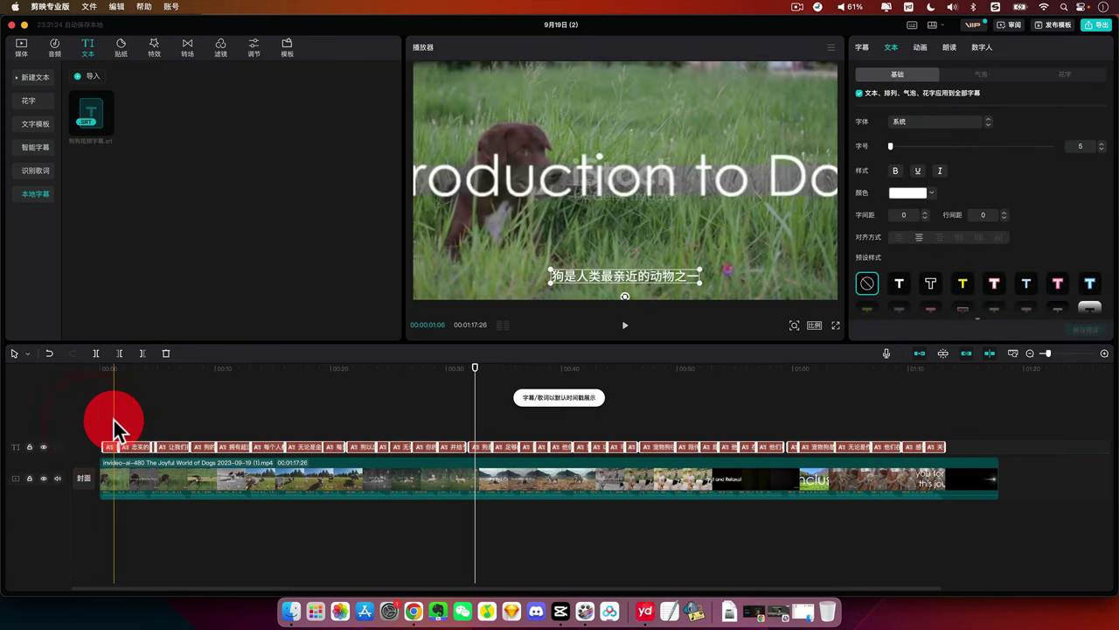
- Play the opening seconds of the video to check the imported Chinese subtitles
left_click(104, 410)
key("space")
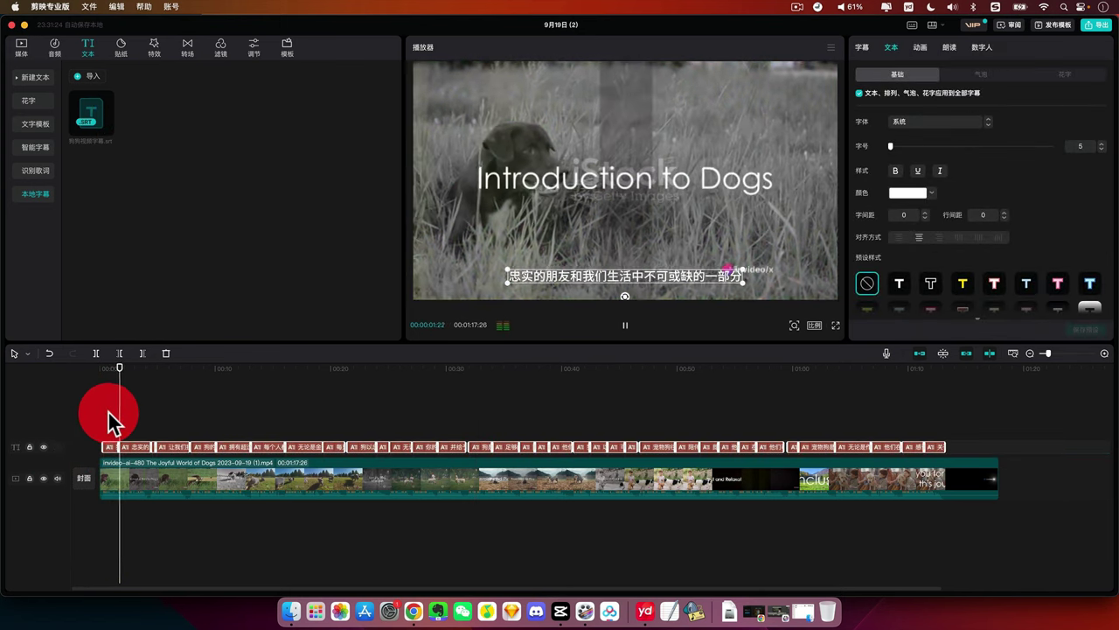
key("space")
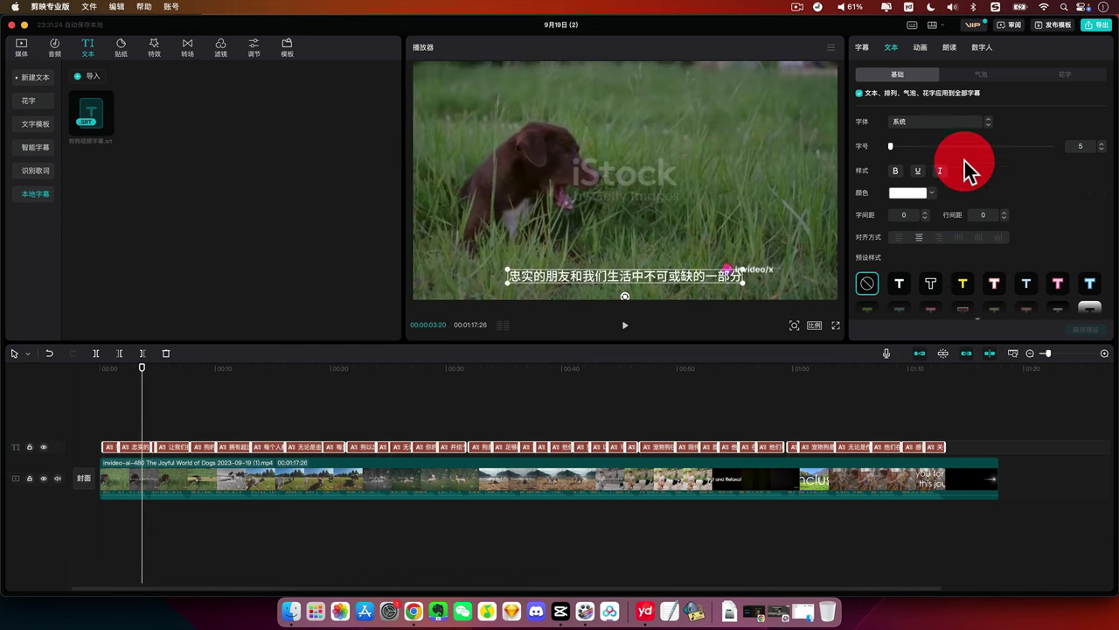
- Apply the black-text, white-outline preset to all subtitles, set the font size to 7 and shift them slightly upward in the frame
left_click(930, 283)
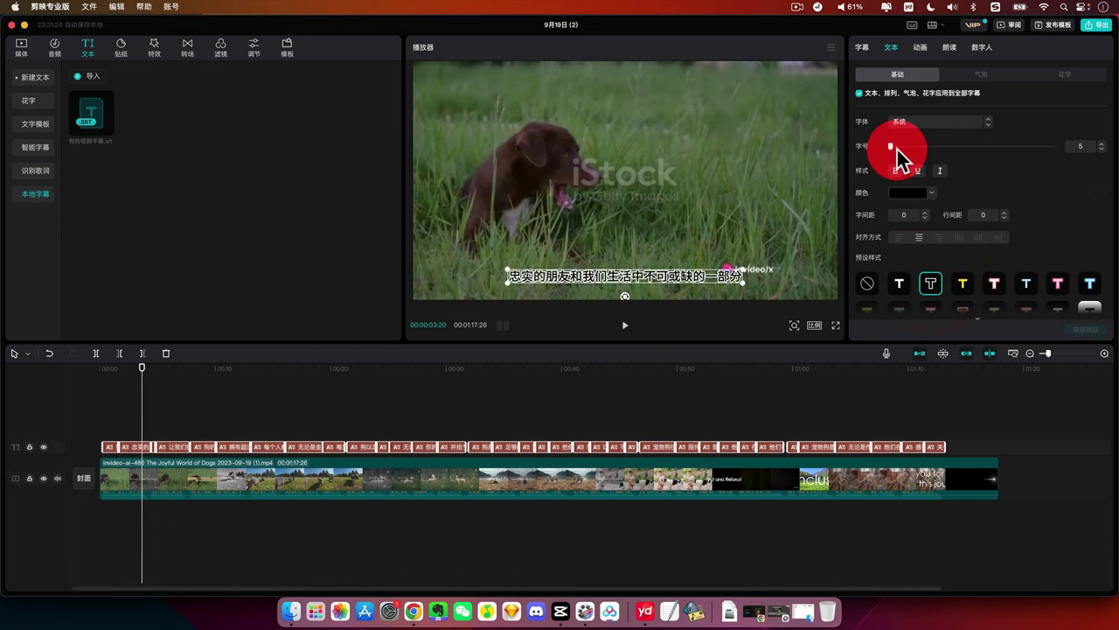
left_click_drag(898, 147, 890, 147)
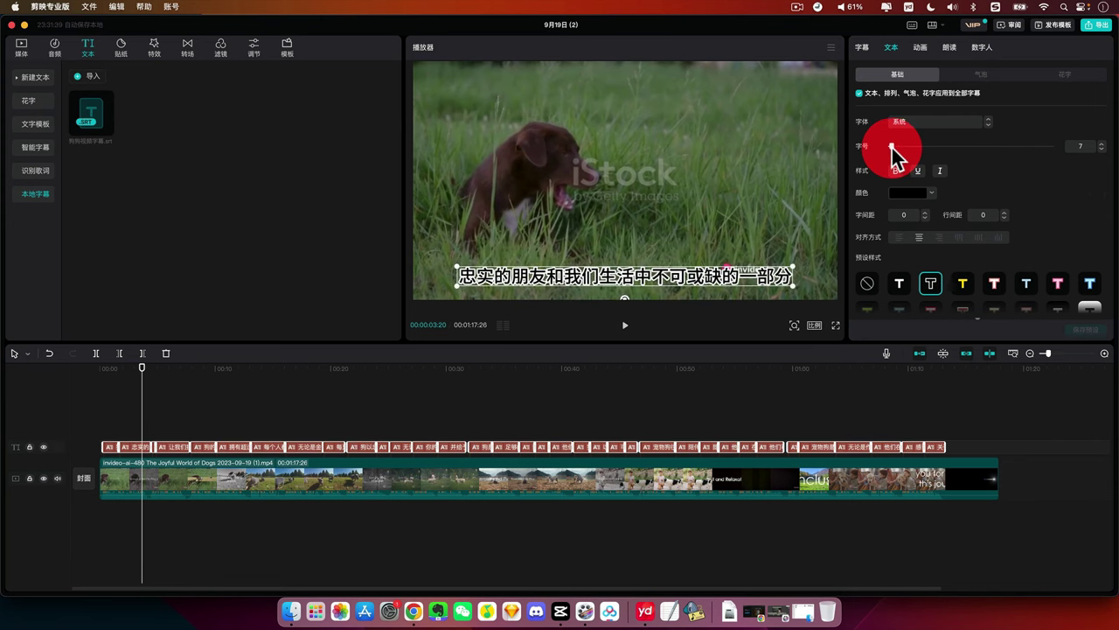
left_click_drag(682, 271, 685, 270)
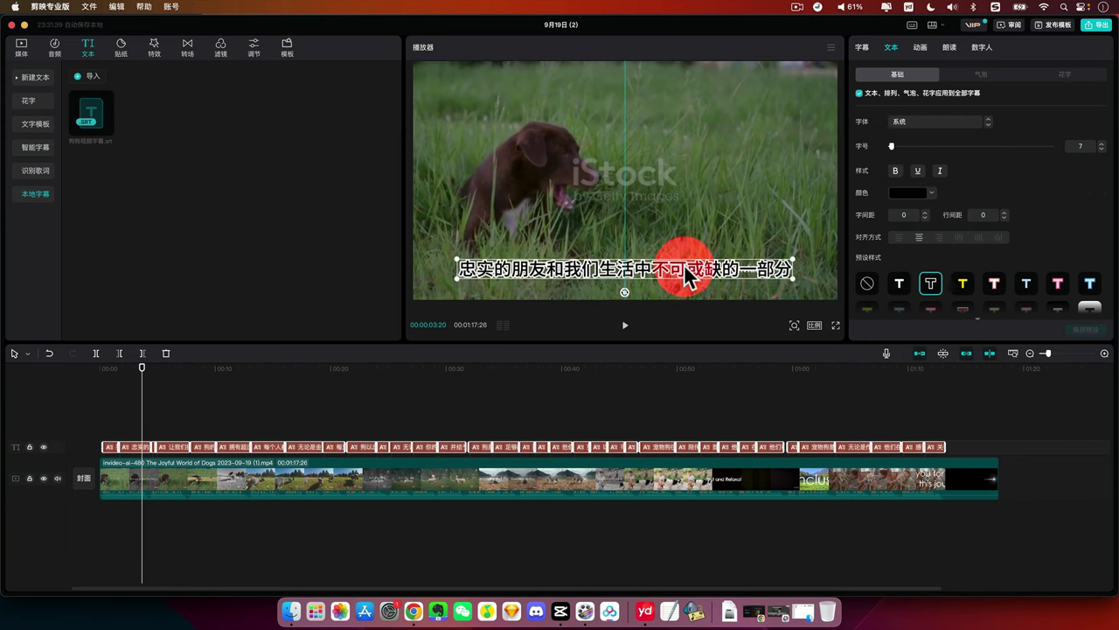
- Preview the restyled subtitles at several points along the timeline
left_click(210, 387)
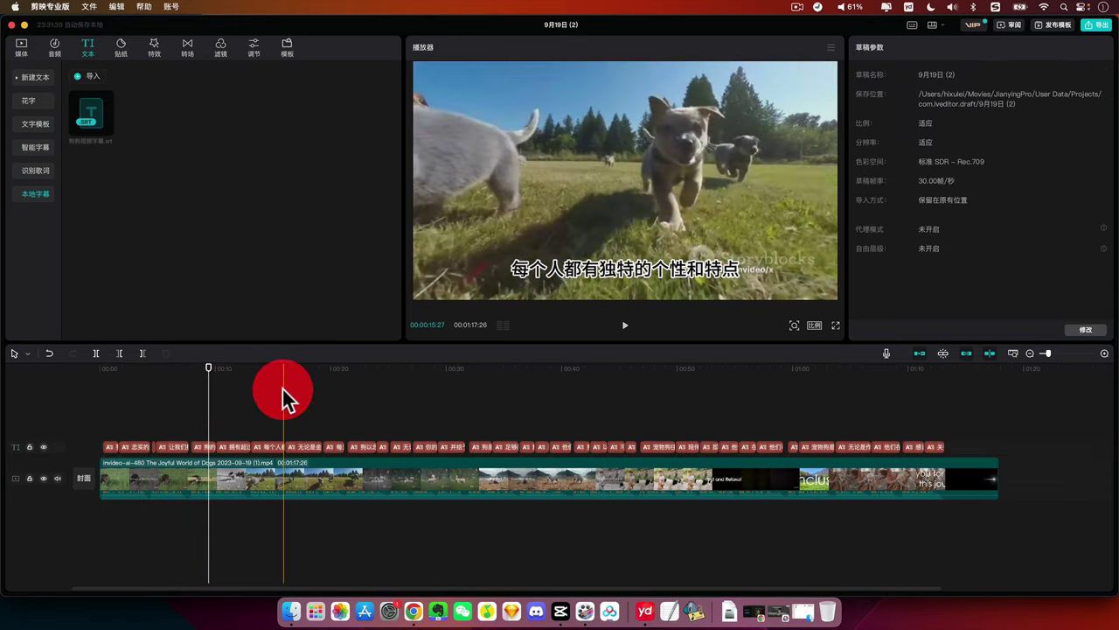
left_click(284, 398)
key("space")
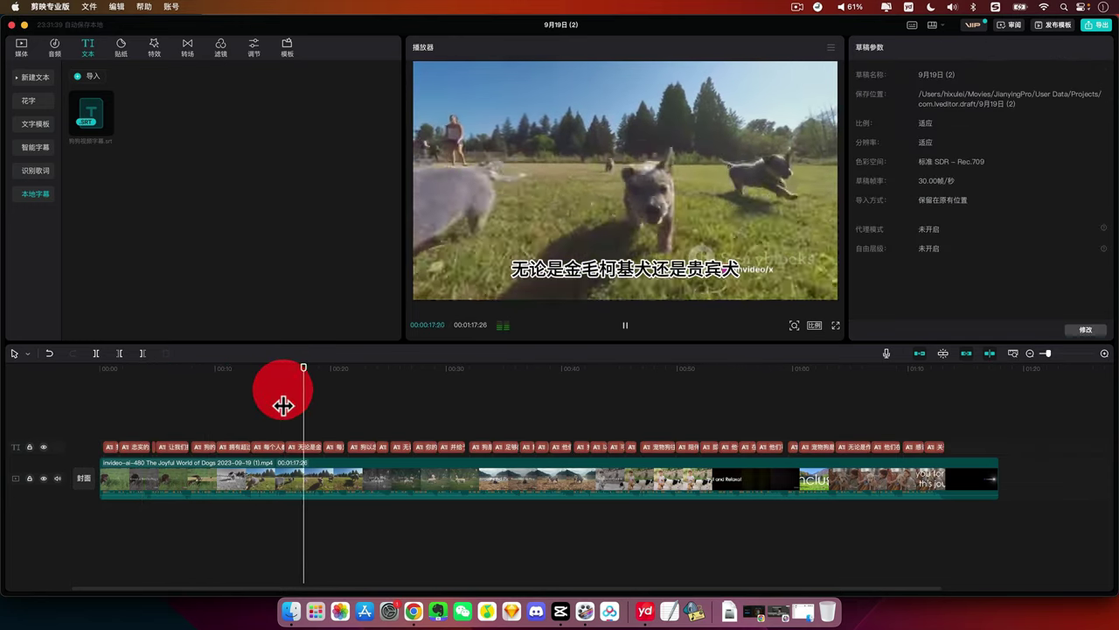
key("space")
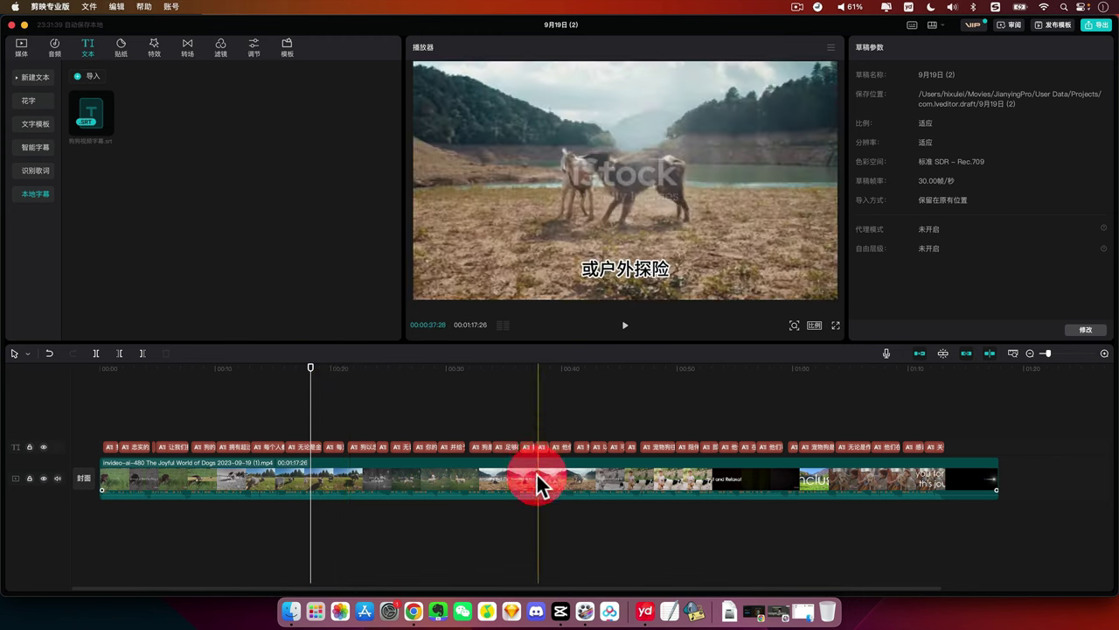
left_click(530, 468)
left_click(767, 420)
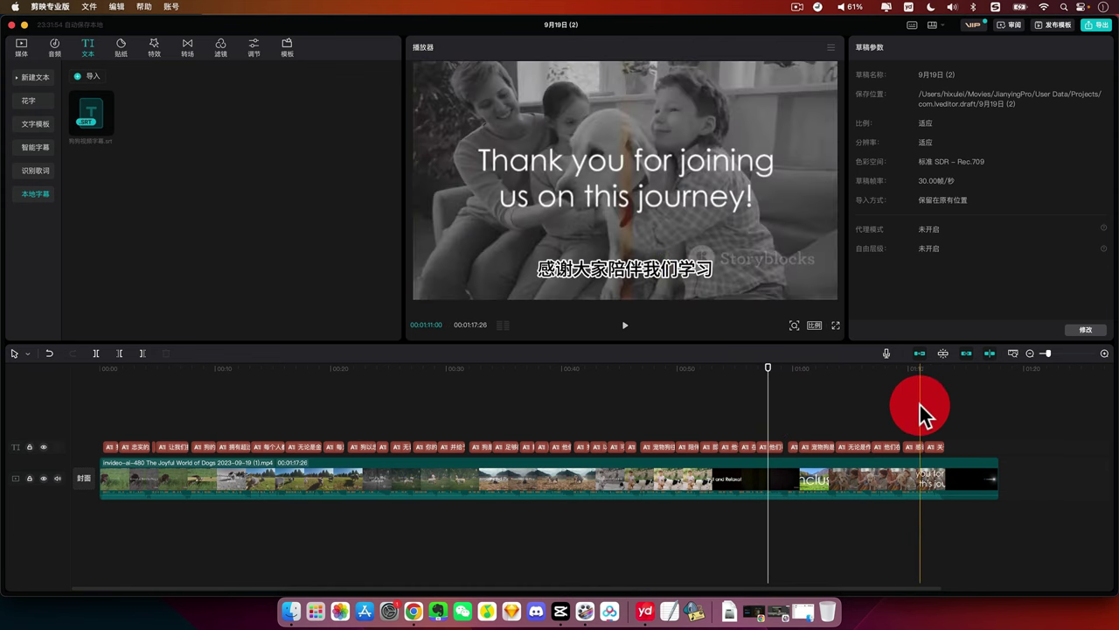
- Select all the Chinese subtitle clips and generate read-aloud (朗读) narration for them with the 文艺女声 voice
left_click_drag(965, 407, 79, 440)
left_click(337, 419)
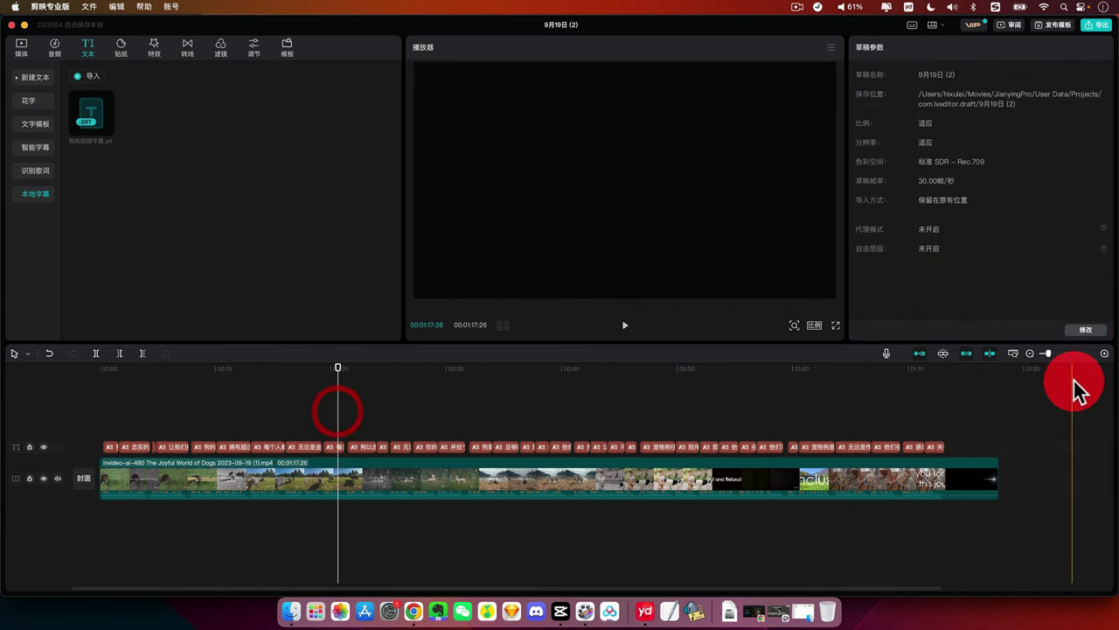
left_click_drag(1017, 396, 74, 444)
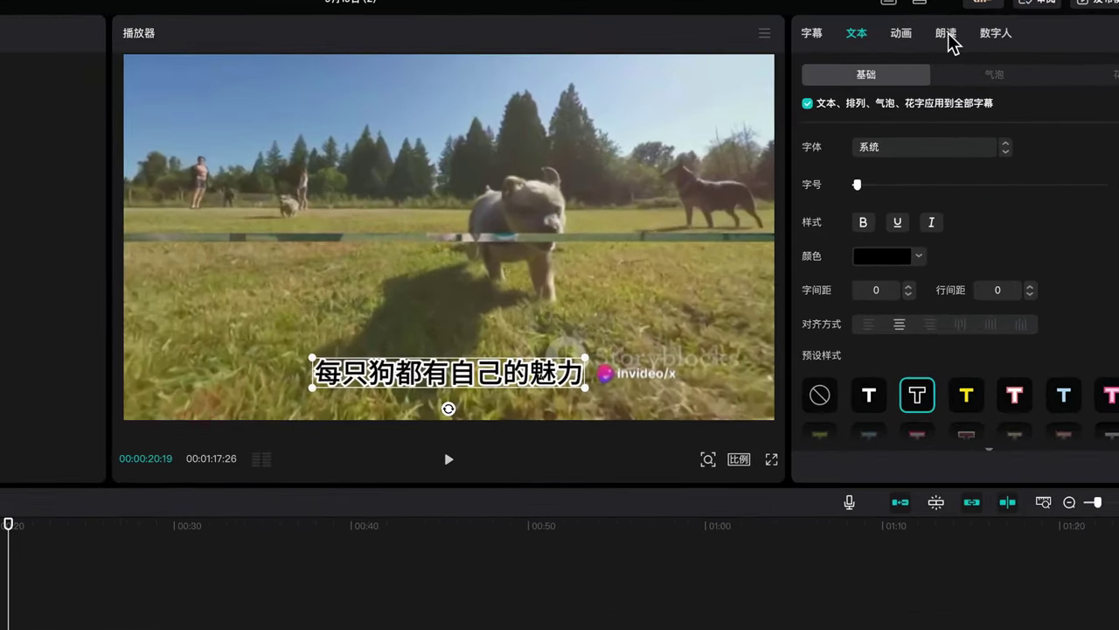
left_click(946, 39)
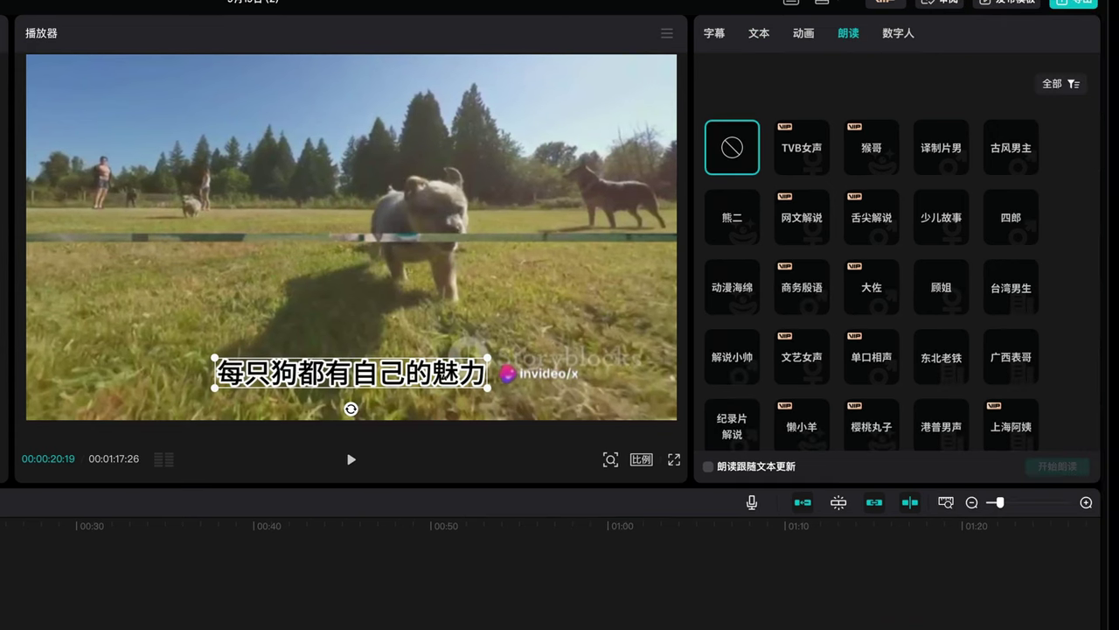
scroll(816, 245, "down", 5)
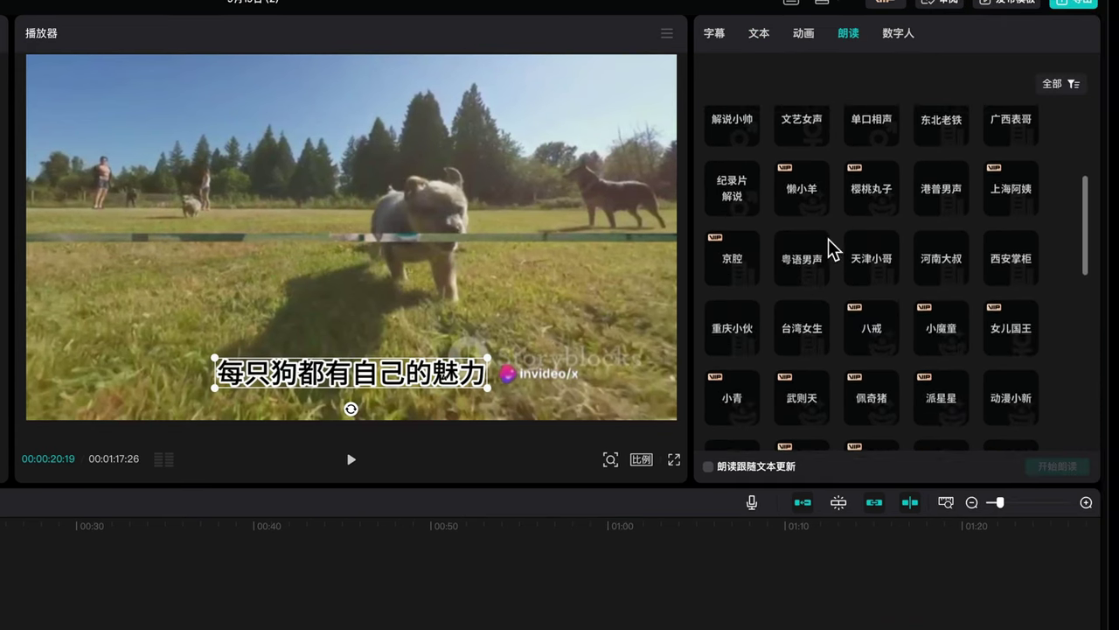
scroll(939, 280, "up", 3)
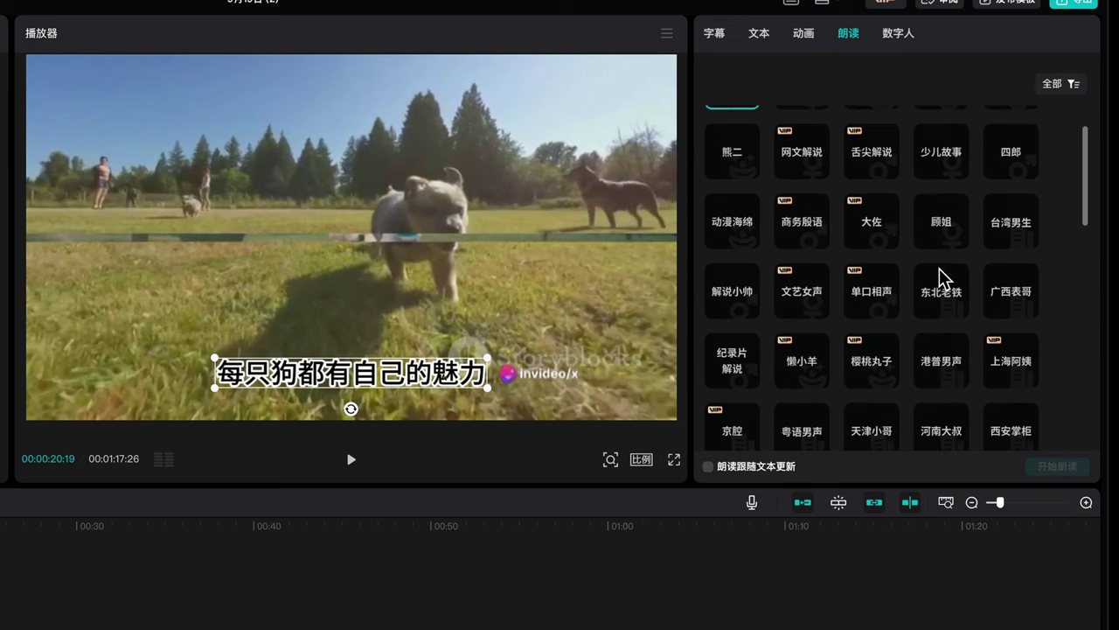
scroll(1035, 295, "up", 1)
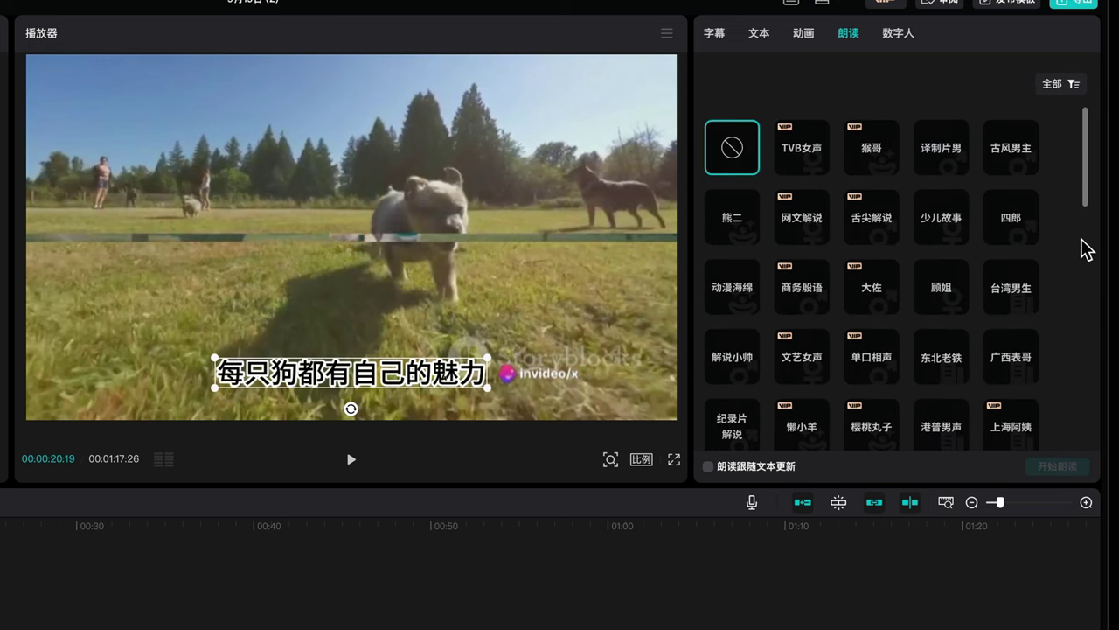
left_click_drag(1091, 206, 1092, 393)
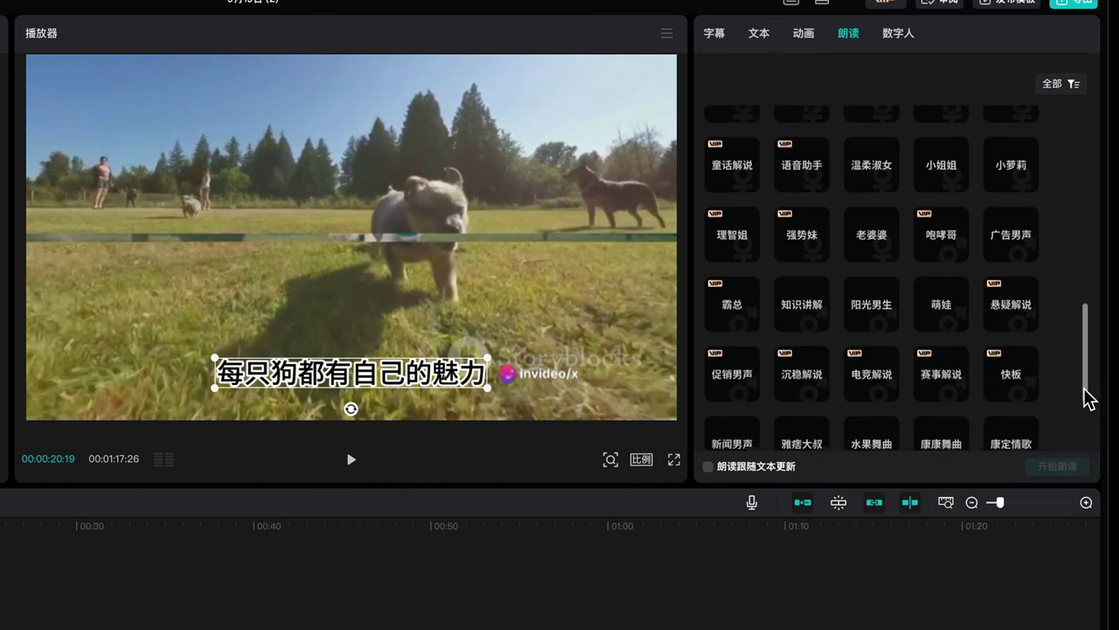
scroll(804, 300, "down", 5)
left_click(805, 300)
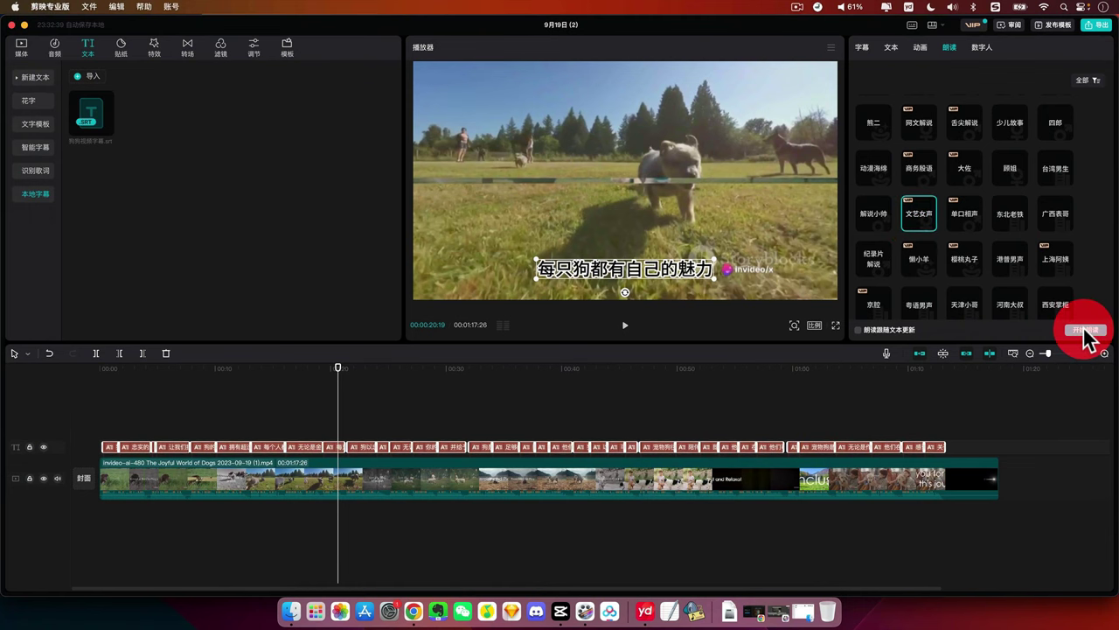
left_click(1085, 330)
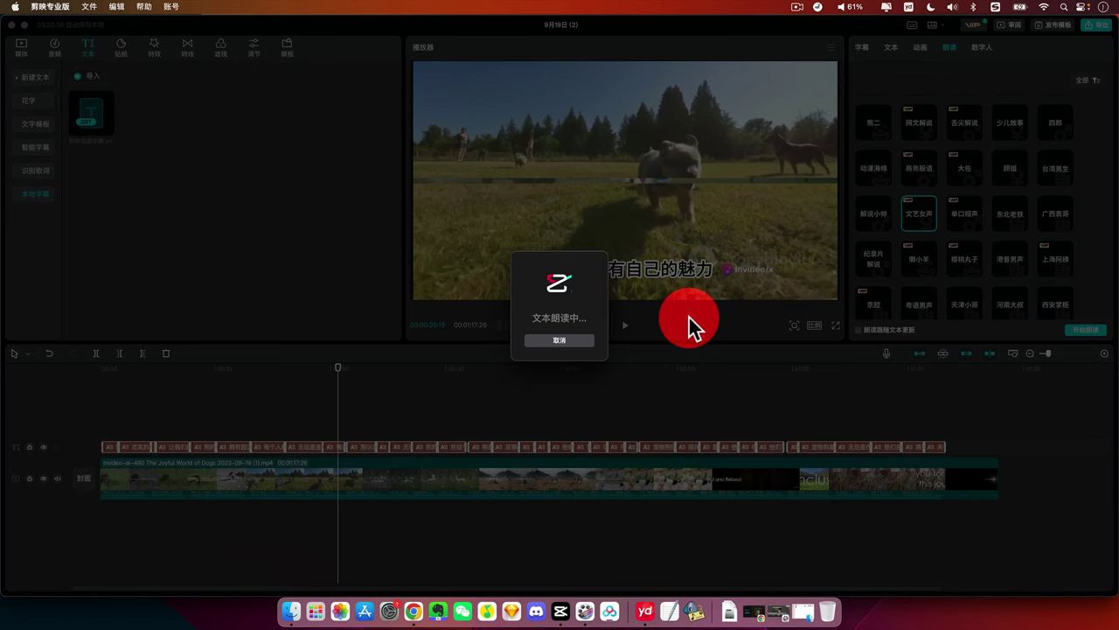
- Select the original video clip and play the video from the beginning to check the generated Chinese narration
left_click(96, 385)
key("space")
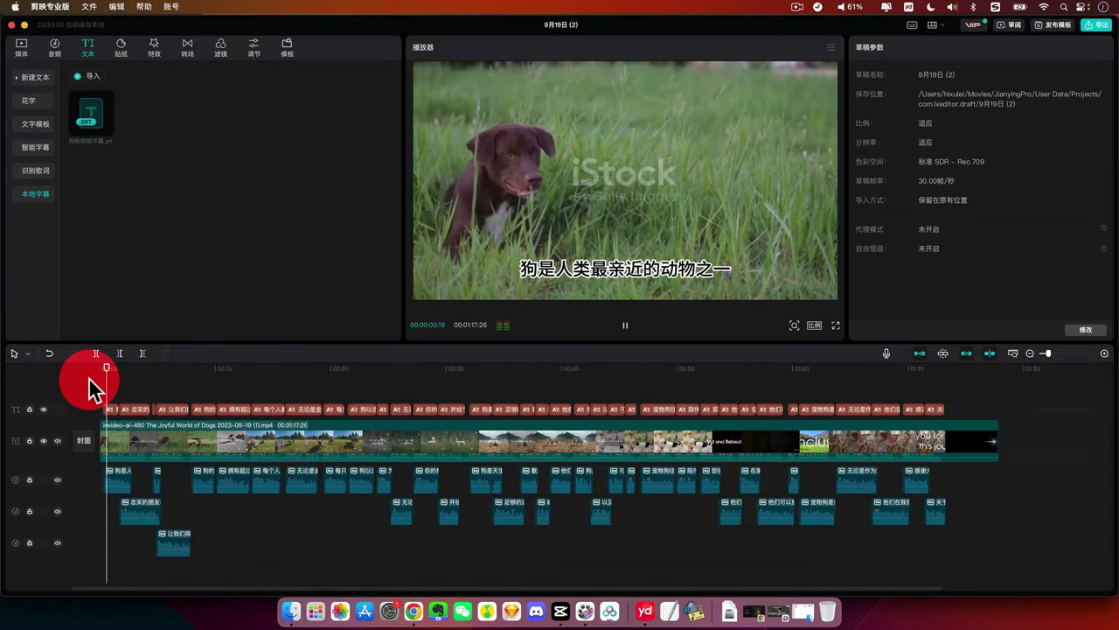
left_click(629, 441)
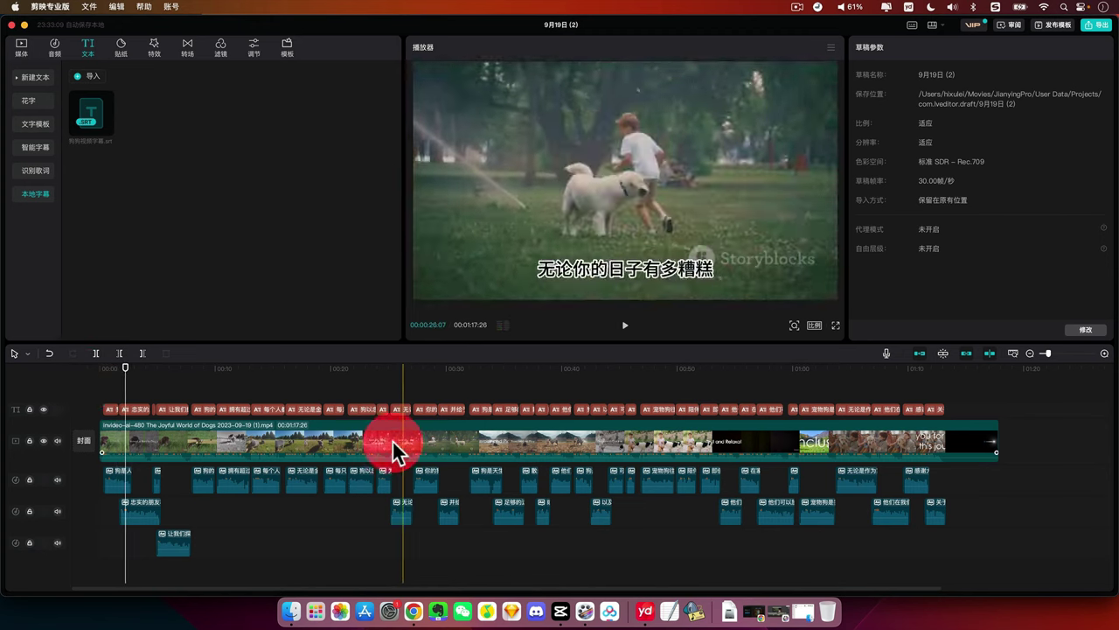
left_click(382, 448)
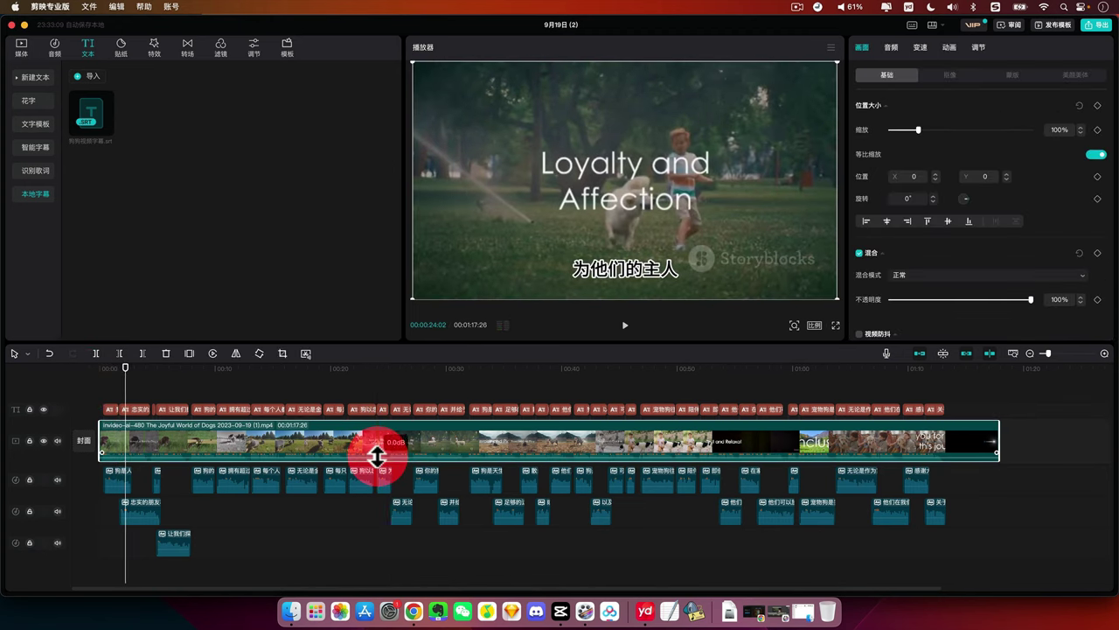
left_click(110, 382)
key("space")
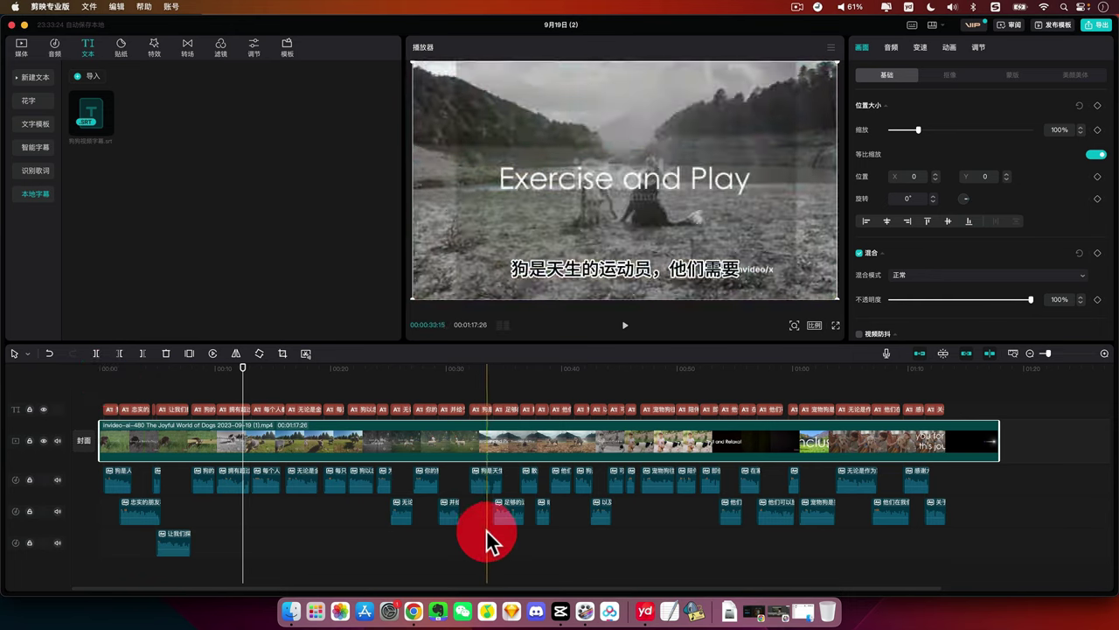
- Speed up the second narration clip, 忠实的朋友, to 1.3x
scroll(451, 527, "up", 3)
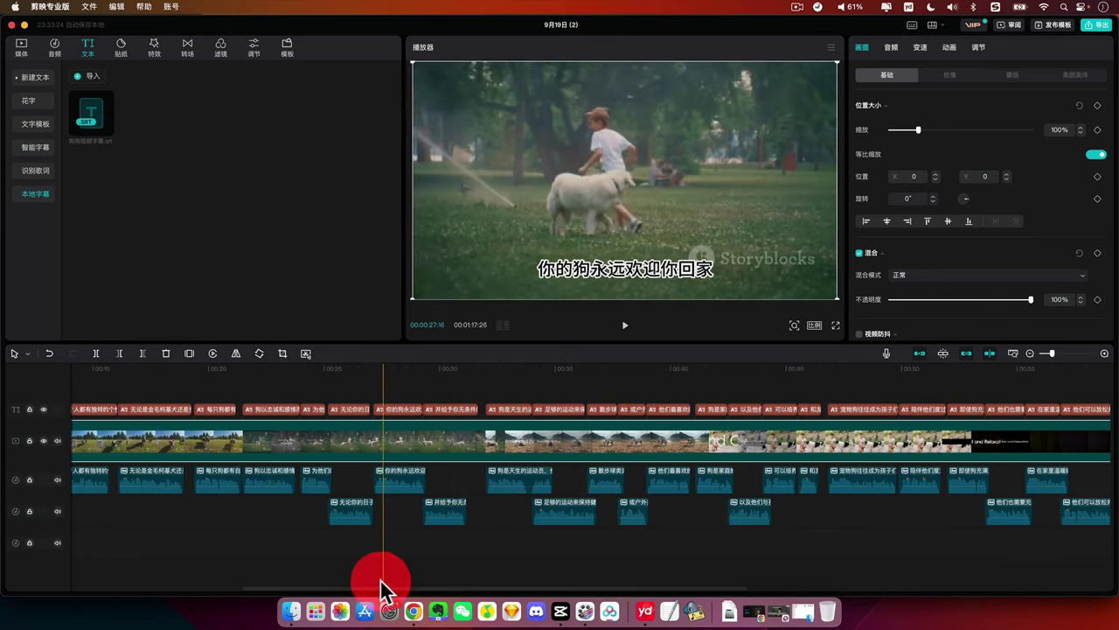
left_click_drag(357, 590, 164, 574)
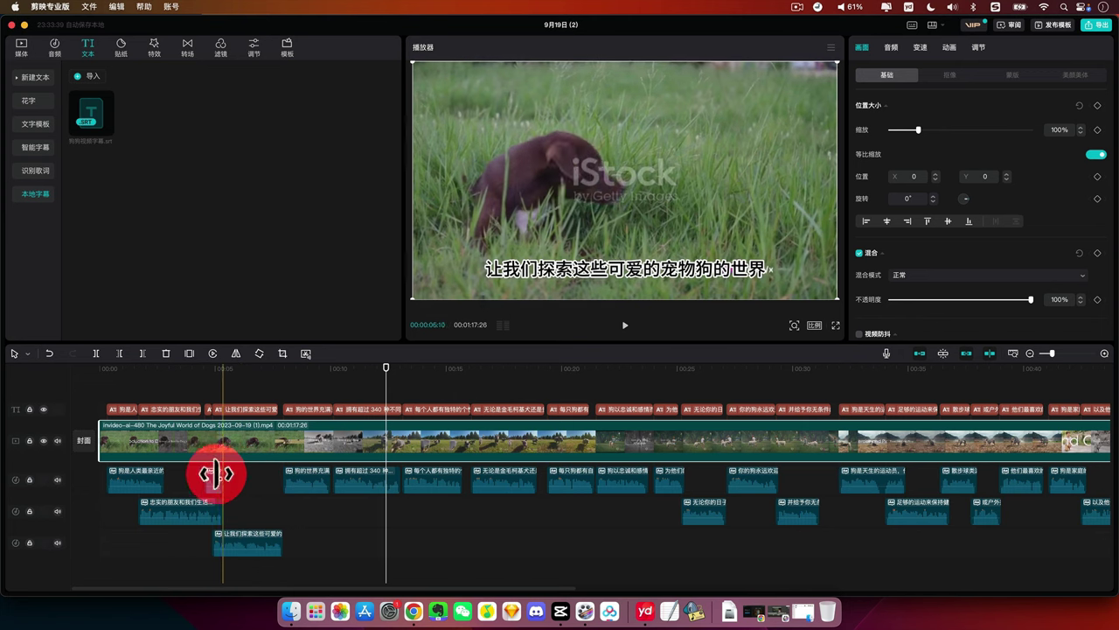
scroll(197, 416, "down", 5)
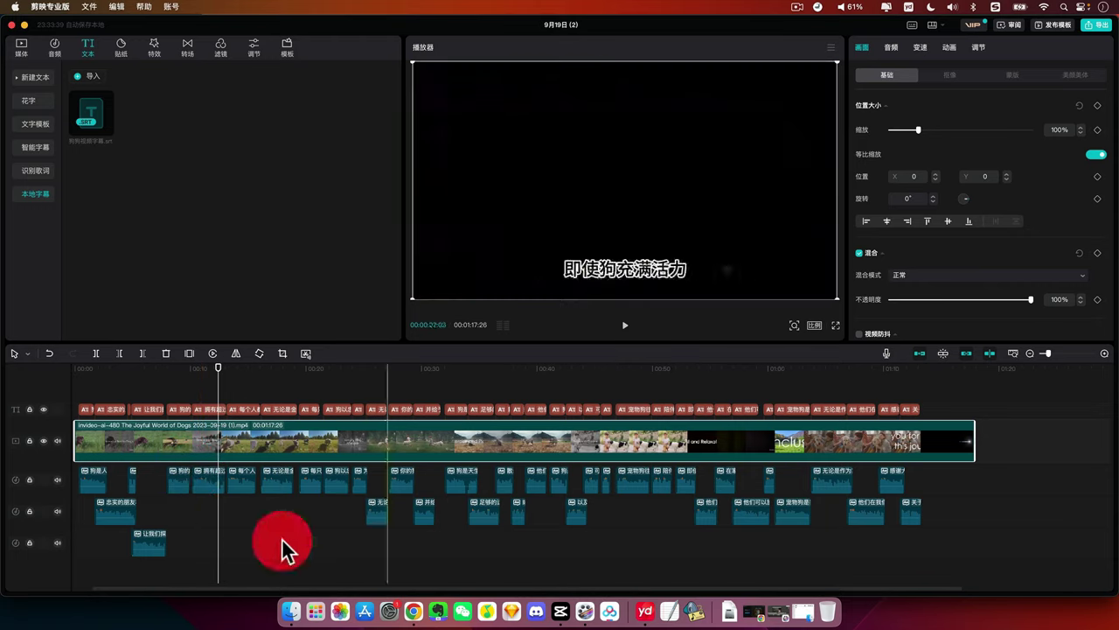
left_click(119, 505)
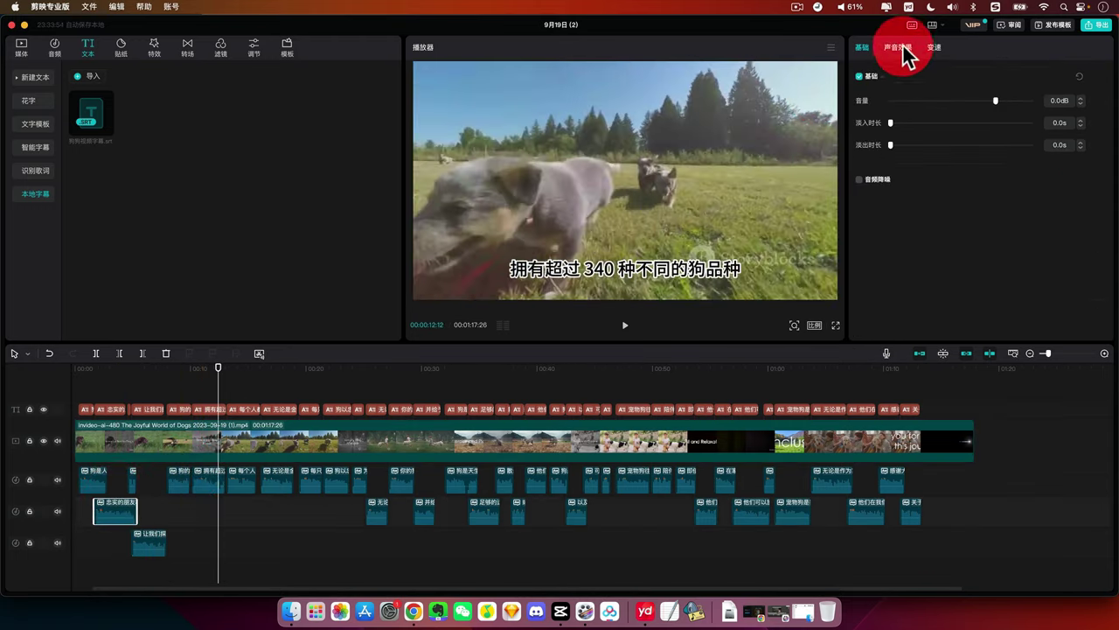
left_click(897, 48)
left_click(934, 48)
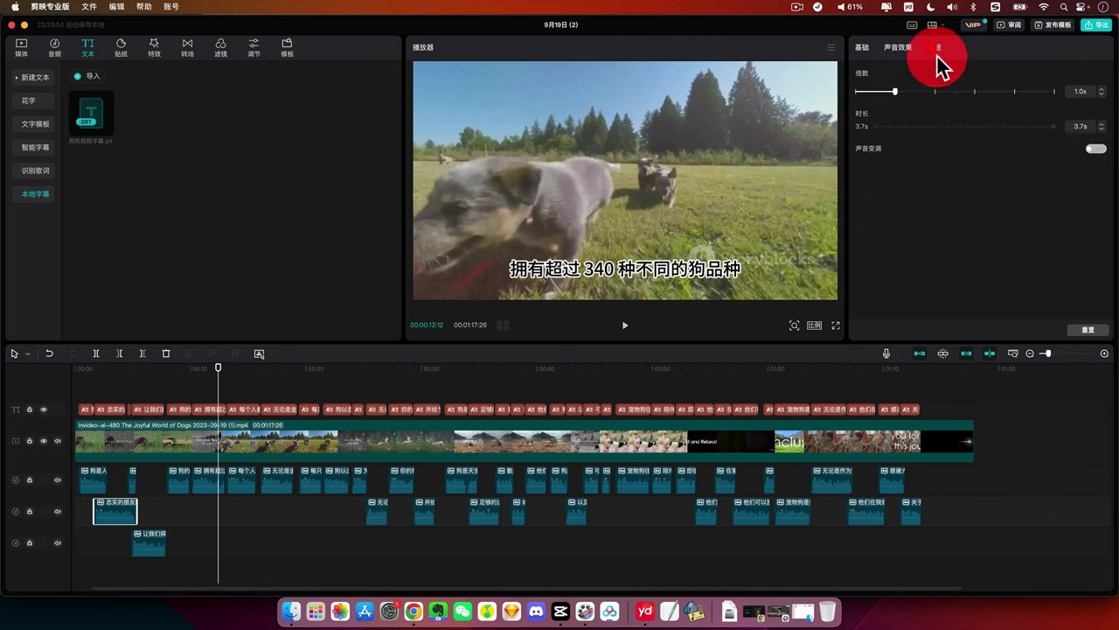
left_click(913, 90)
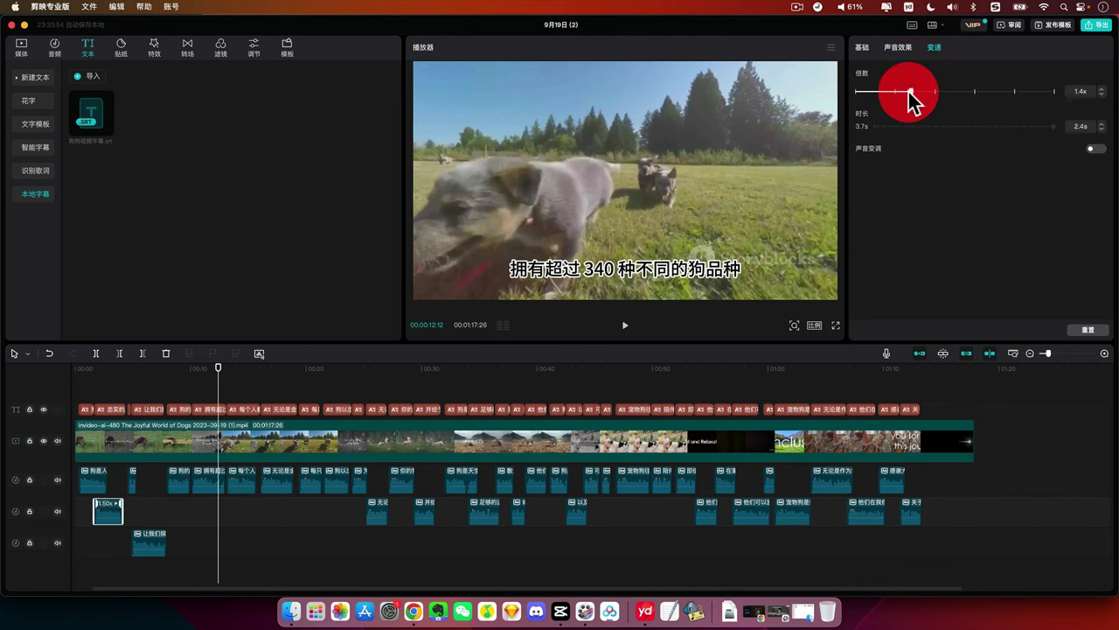
left_click_drag(903, 91, 905, 91)
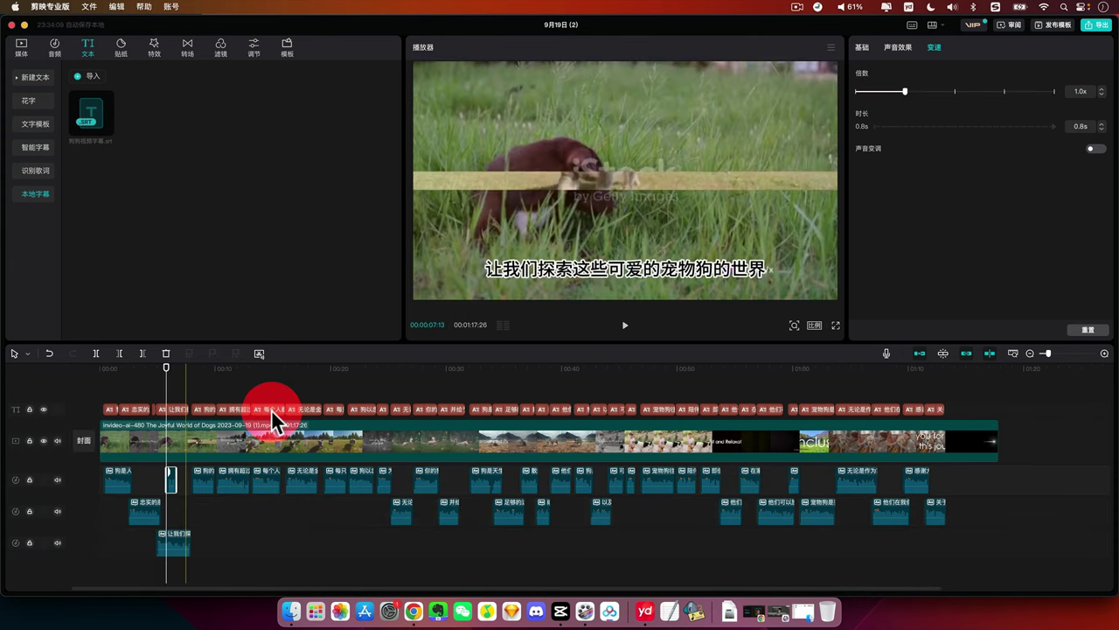
- Select all the Chinese subtitle clips on the timeline and delete them
left_click(992, 400)
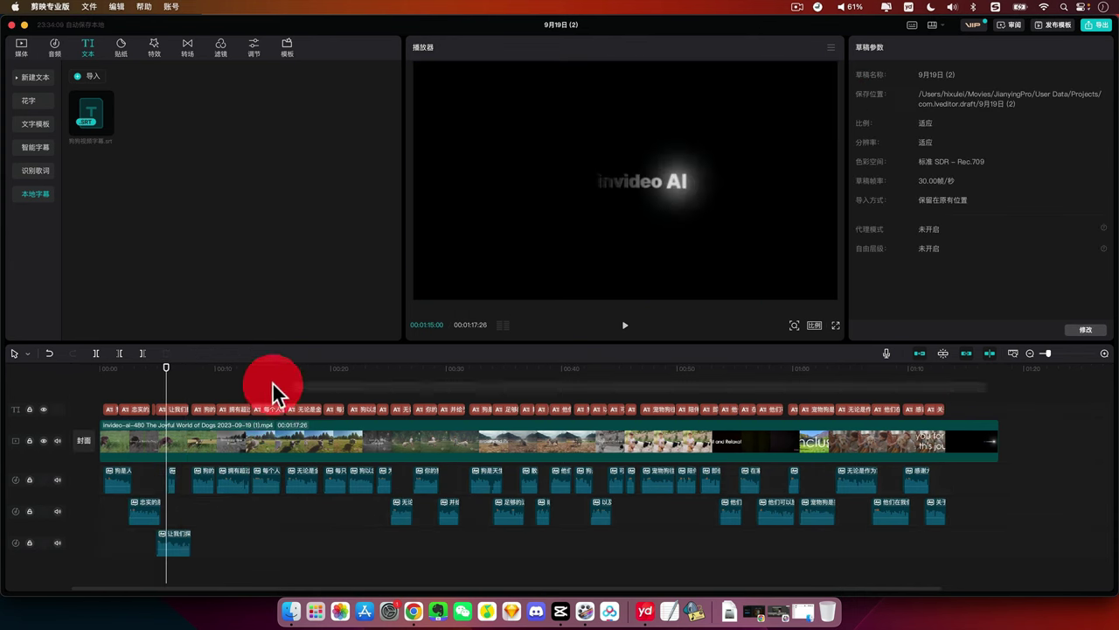
left_click(72, 407)
key("Delete")
- Move the sped-up second narration clip to the uppermost narration track, right after the first narration clip
left_click_drag(140, 507, 163, 475)
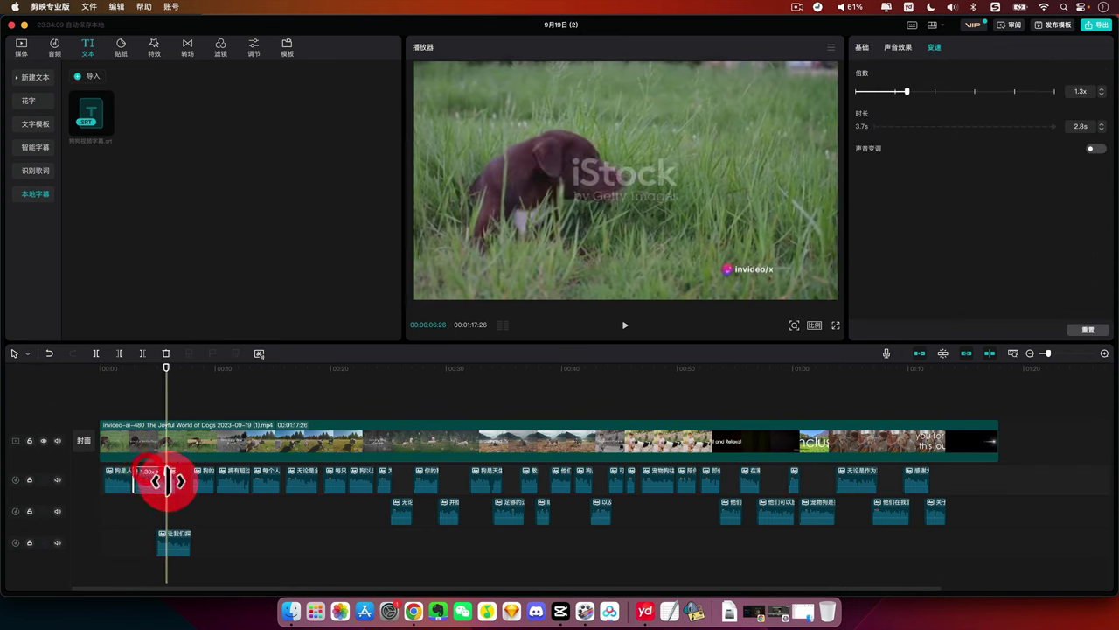
scroll(206, 503, "up", 3)
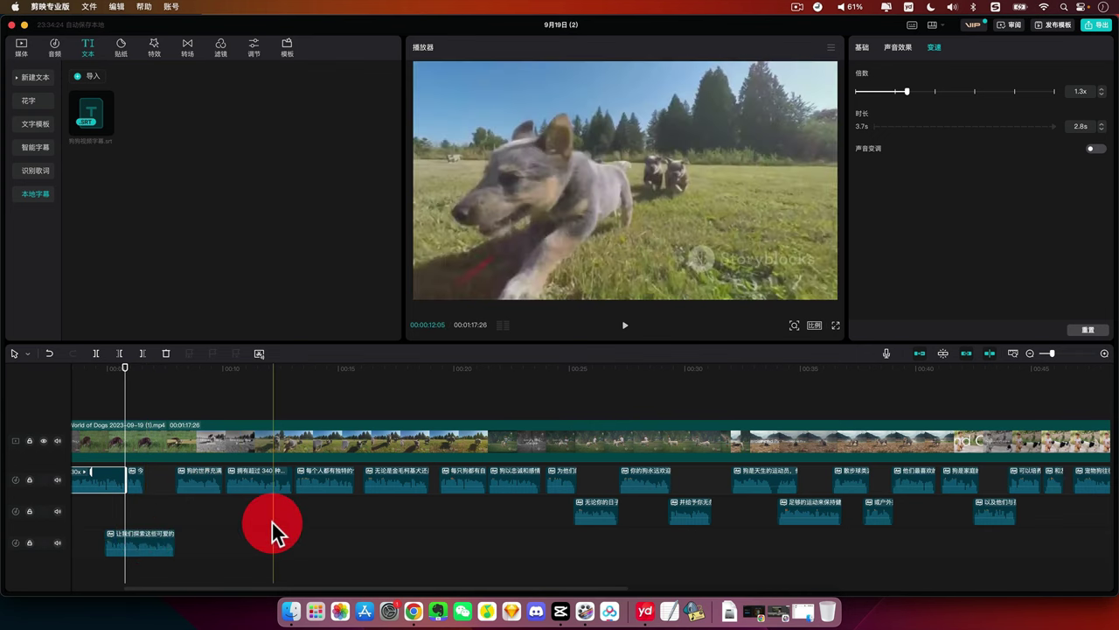
- Shift the narration clips after the opening group to the right and move the 让我们探索这些可爱的 clip onto the uppermost narration track
scroll(271, 520, "down", 3)
scroll(271, 521, "up", 3)
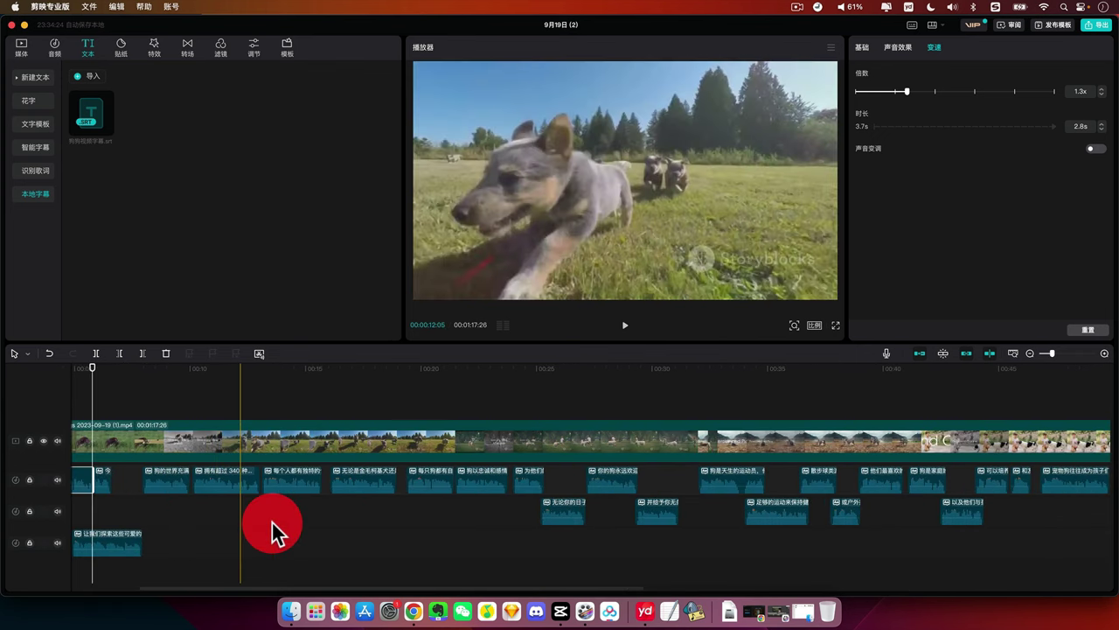
left_click_drag(129, 466, 537, 475)
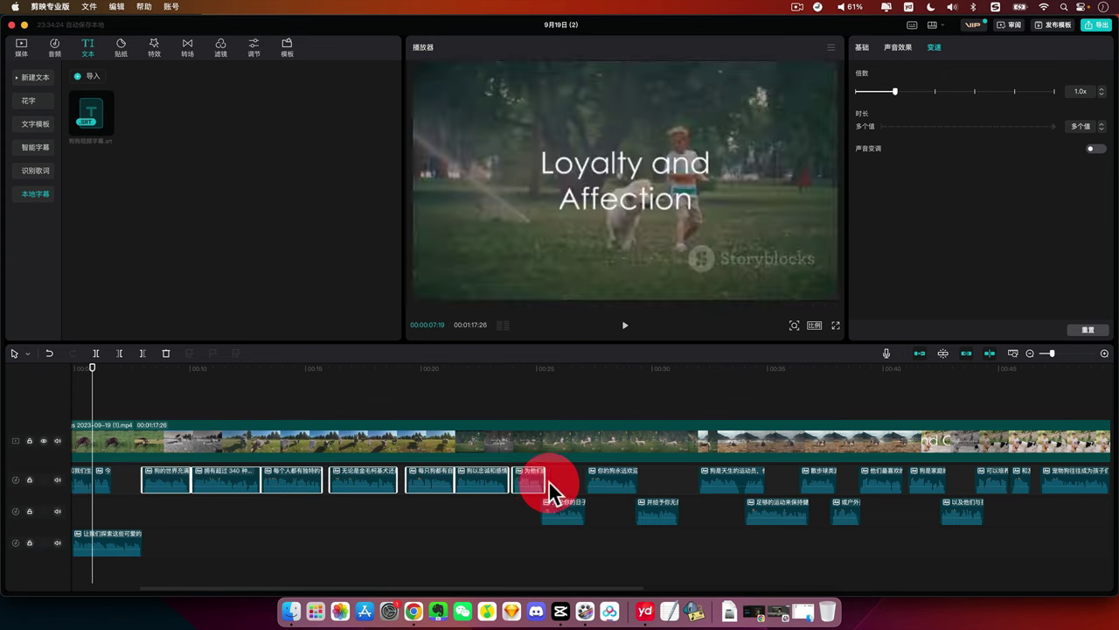
left_click(685, 545)
scroll(684, 546, "down", 3)
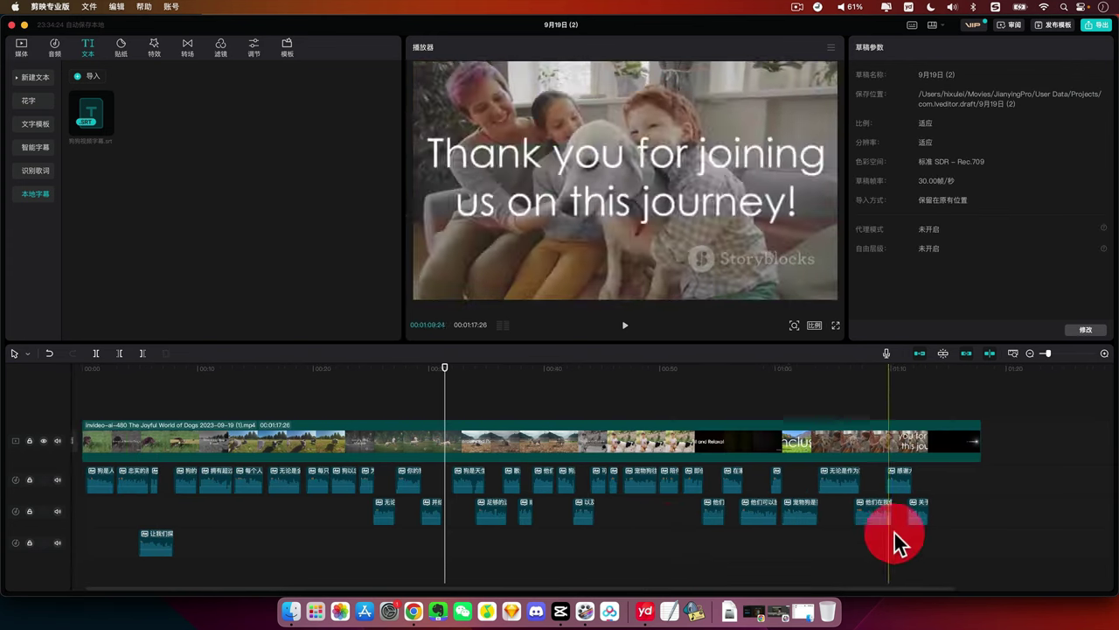
left_click_drag(980, 538, 239, 479)
left_click(160, 515)
left_click_drag(157, 538, 186, 481)
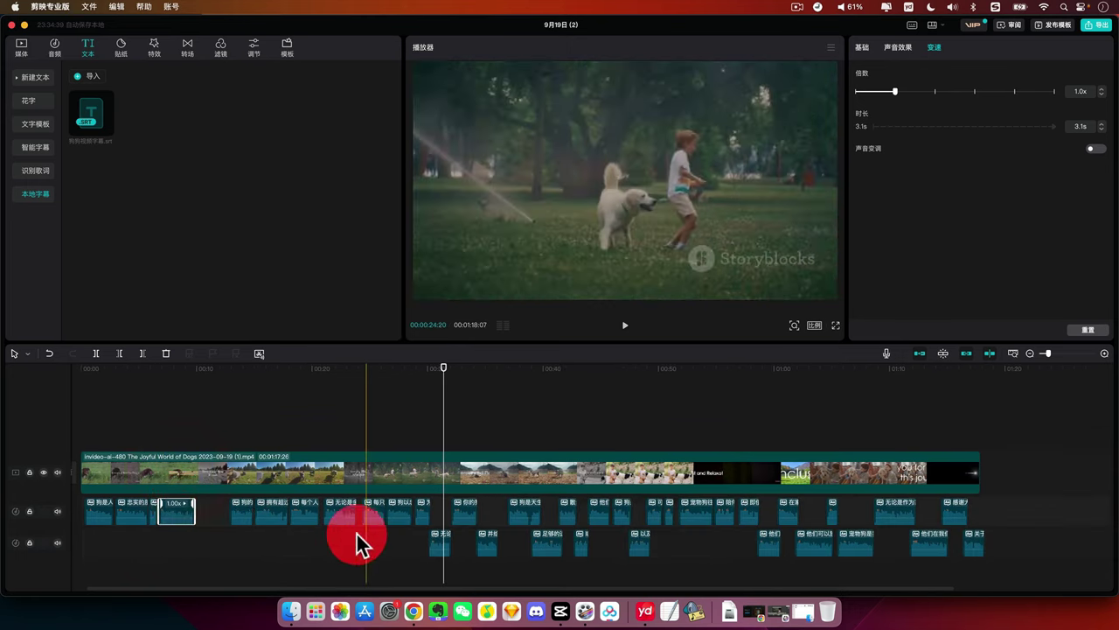
- Close up the later narration clips slightly and move the 无论你的日子 and 并给予你无 clips onto the uppermost narration track
left_click(222, 515)
left_click(394, 512)
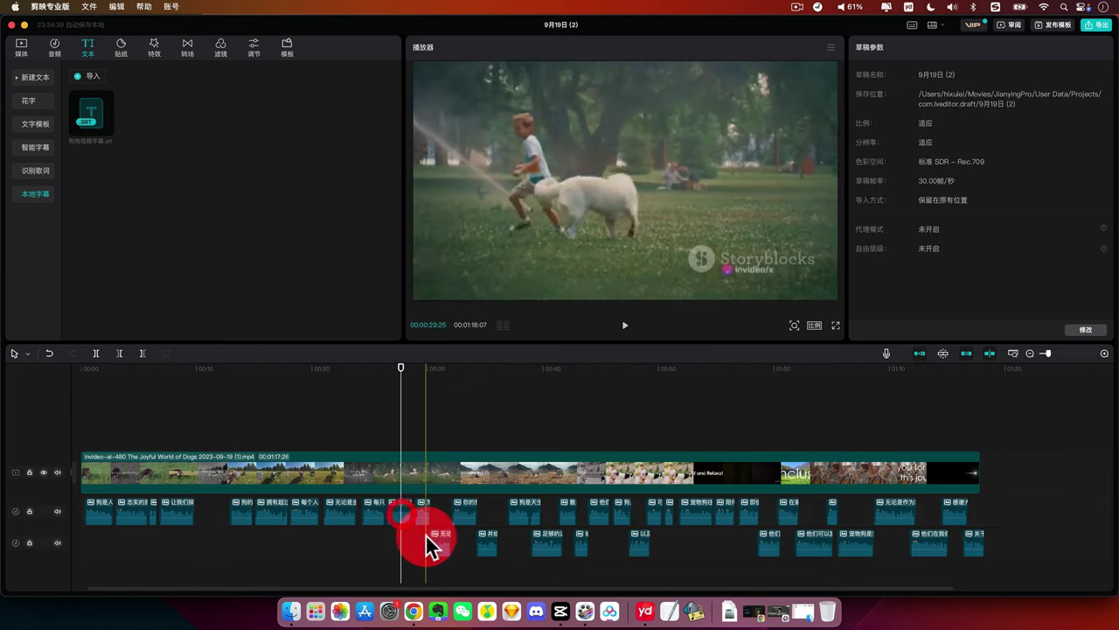
left_click_drag(422, 532, 492, 544)
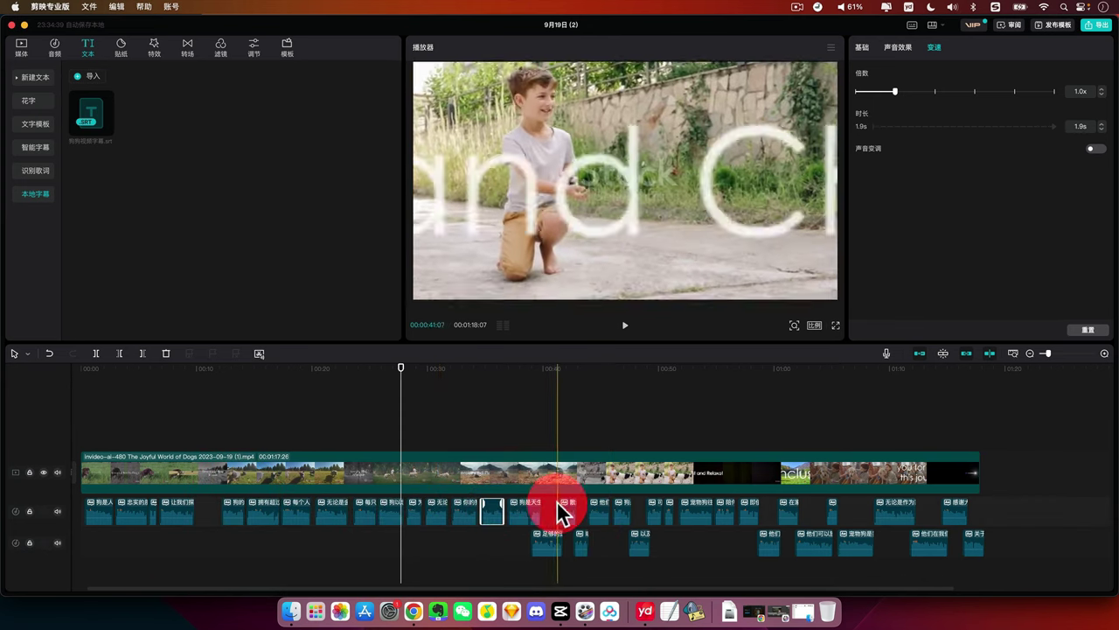
- Shift all narration clips after 狗是天生的运动员 about 1.5 s to the right on both narration tracks
left_click_drag(556, 493, 962, 559)
left_click(544, 540)
left_click_drag(1042, 554, 560, 516)
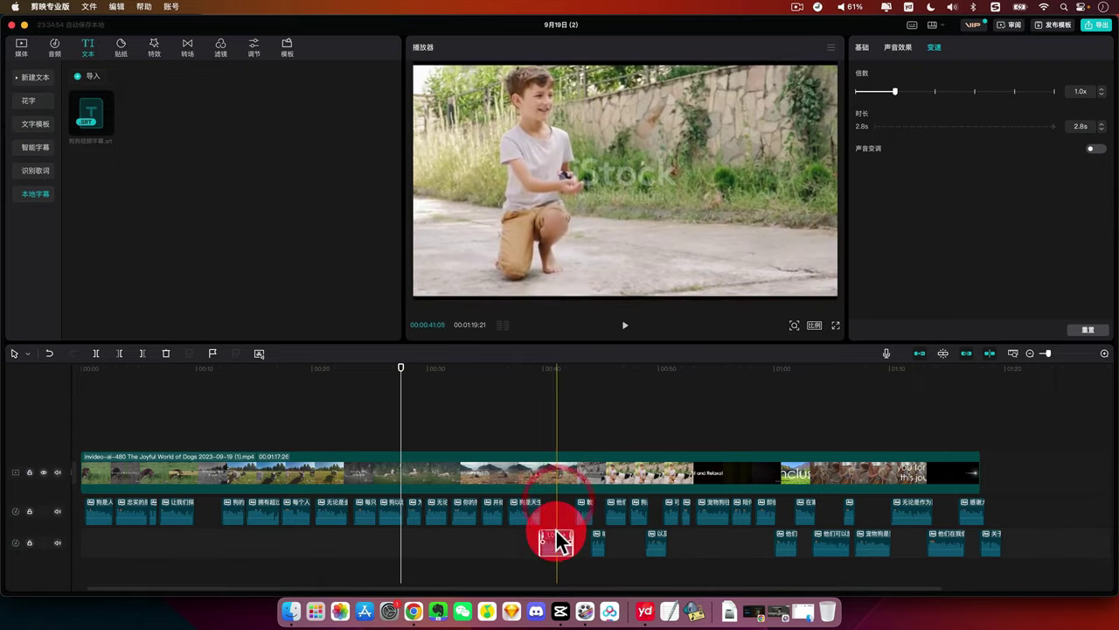
right_click(556, 538)
left_click(729, 551)
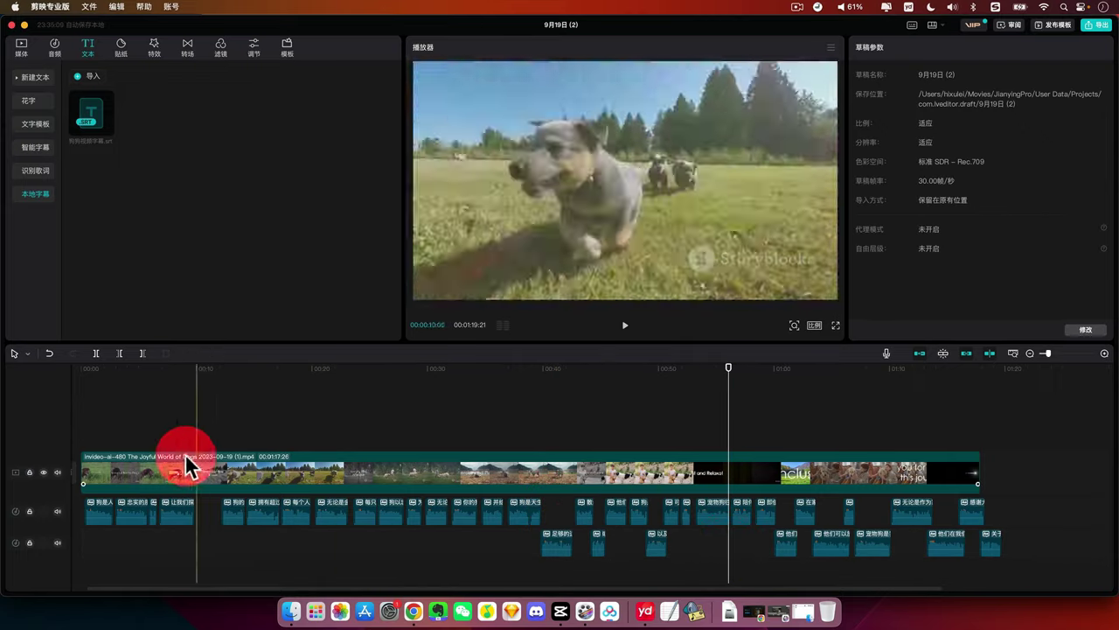
- Play the beginning of the timeline to check the rearranged Chinese narration
left_click(98, 433)
key("space")
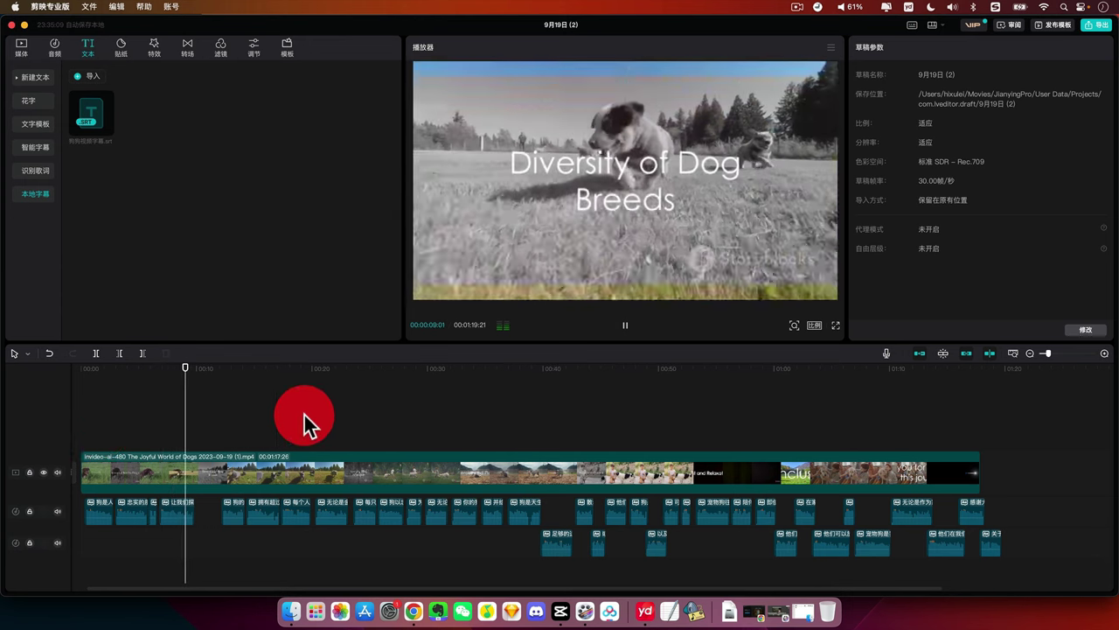
key("space")
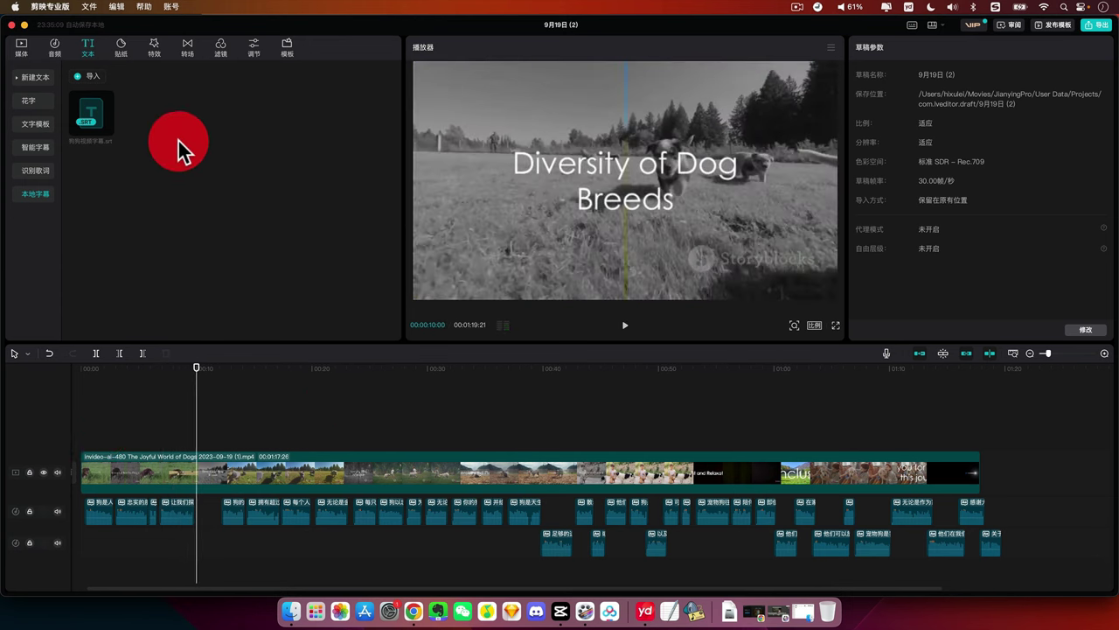
- Delete the imported subtitle file 狗狗视频字幕.srt from the local subtitles
left_click(132, 149)
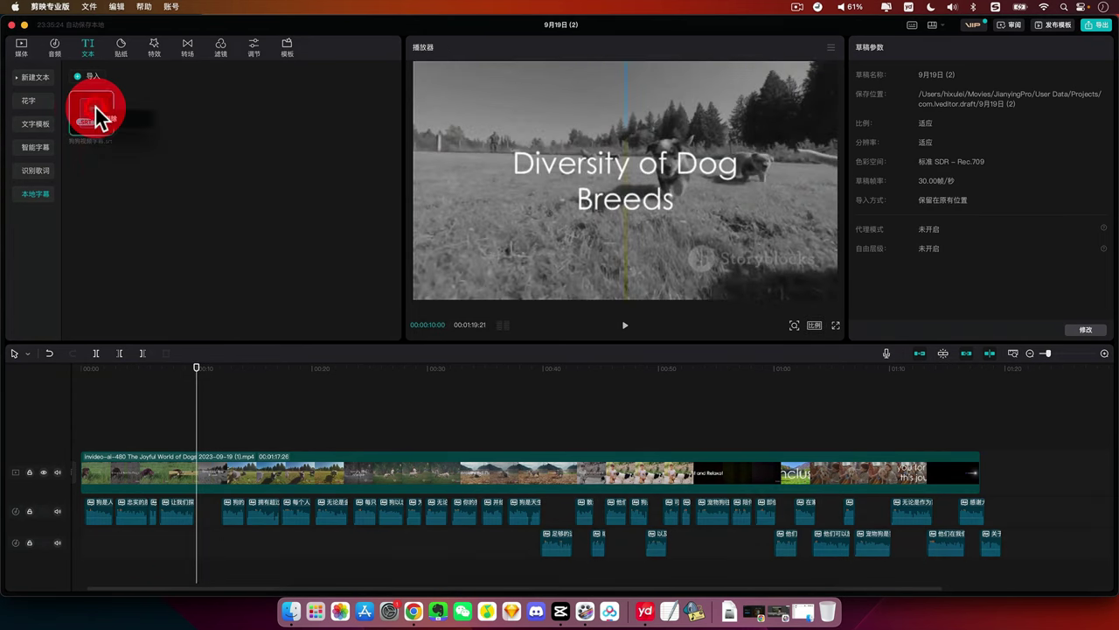
right_click(94, 113)
left_click(117, 118)
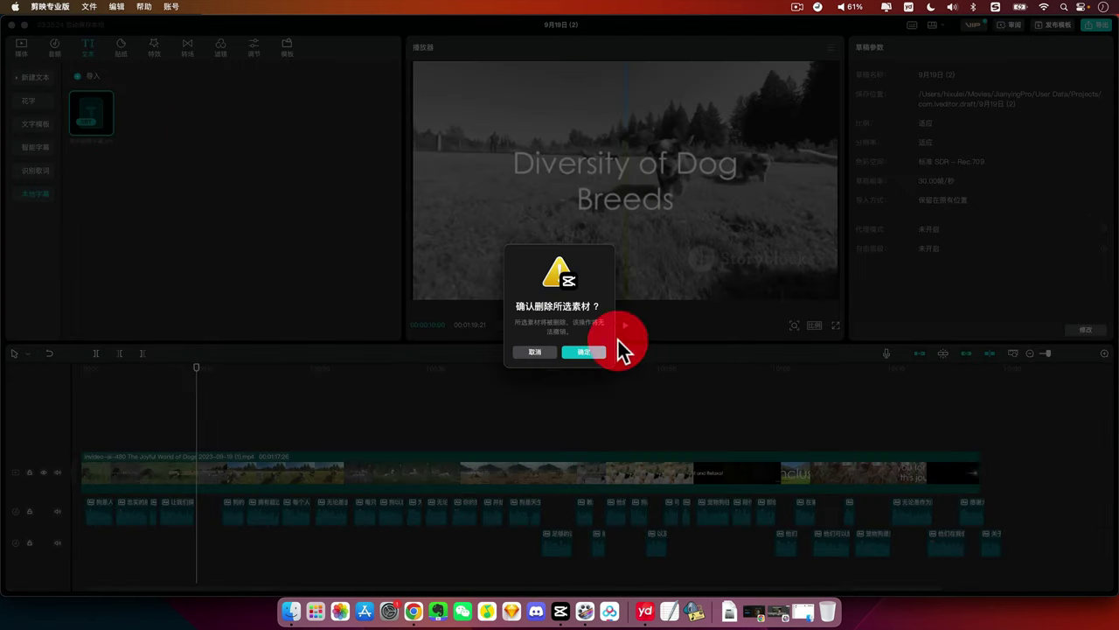
left_click(584, 352)
- Generate new subtitles automatically from the narration audio with 识别字幕
left_click(35, 147)
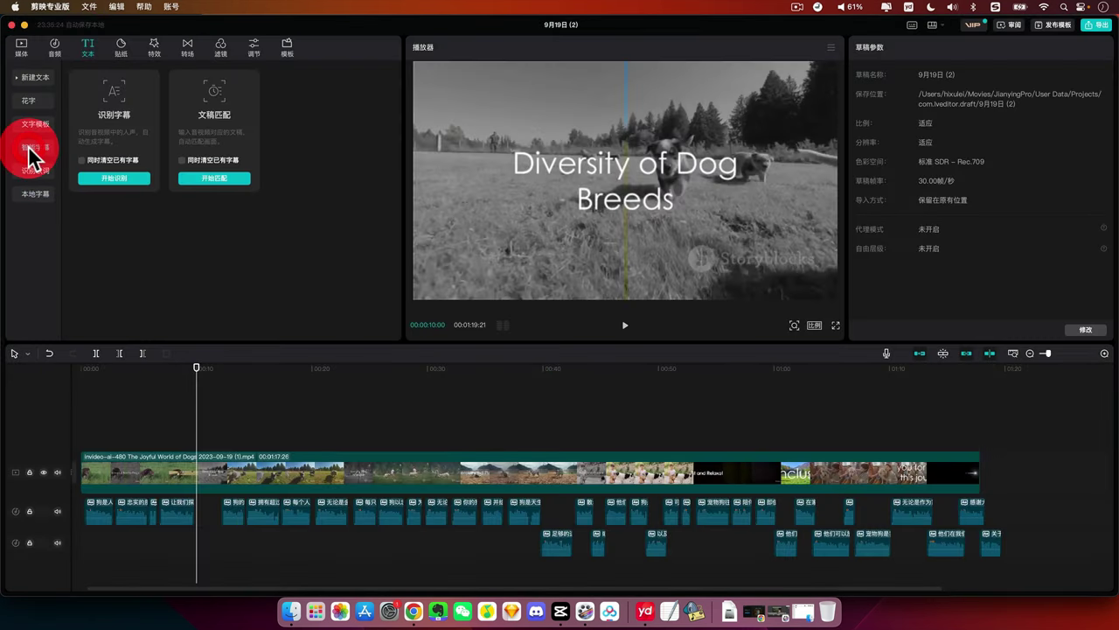
left_click(113, 177)
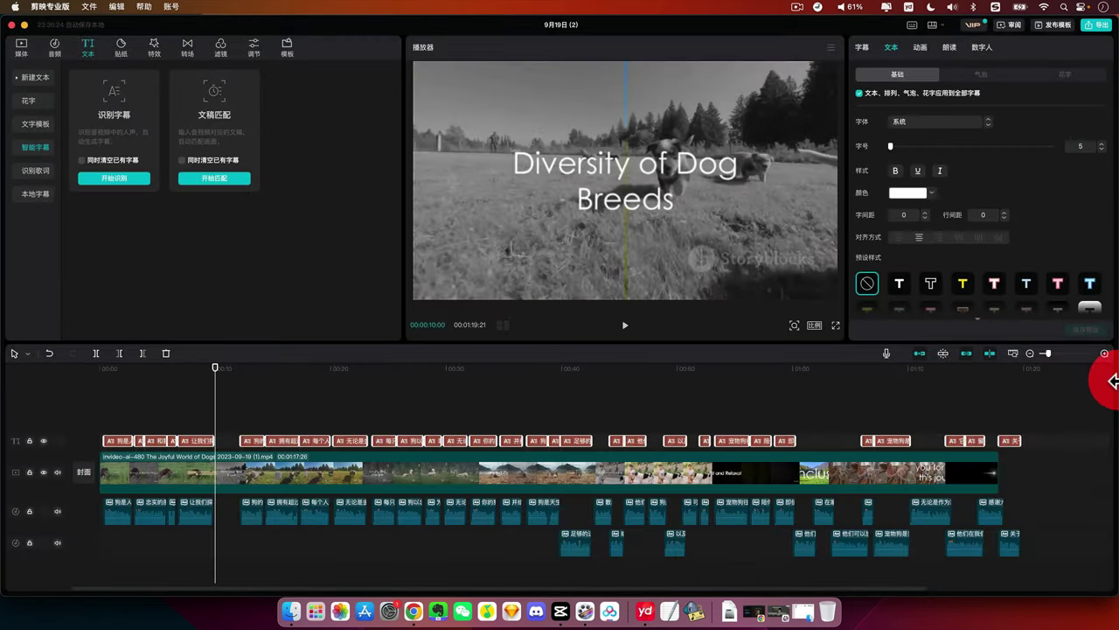
left_click(1017, 387)
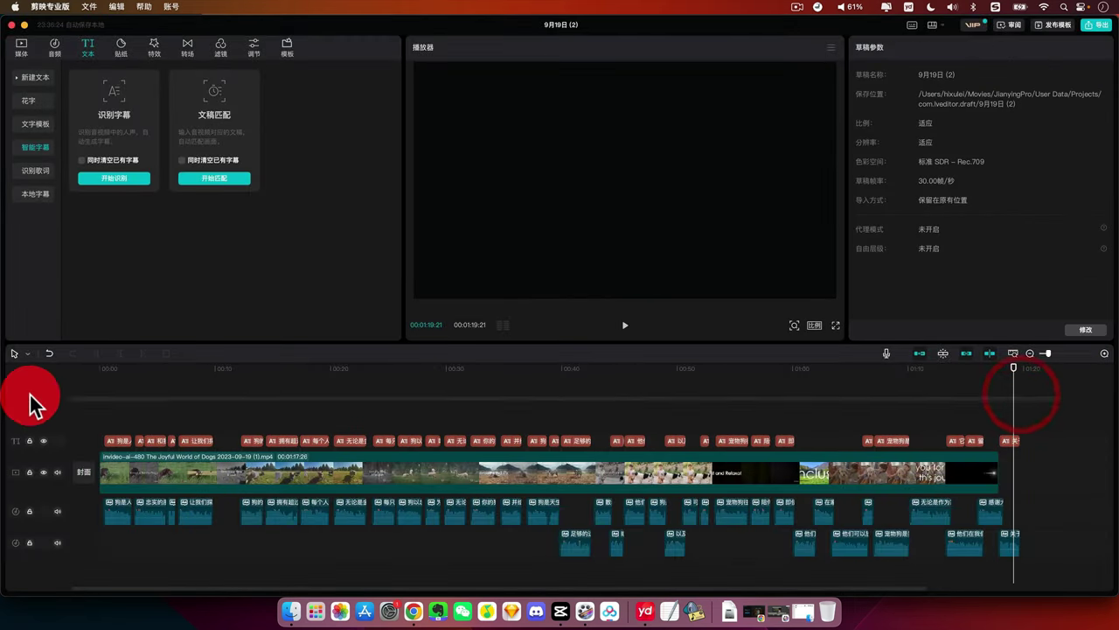
- Give all the generated subtitles the black-text, white-outline preset style and set their font size to 7
left_click(24, 441)
left_click(996, 154)
left_click(931, 282)
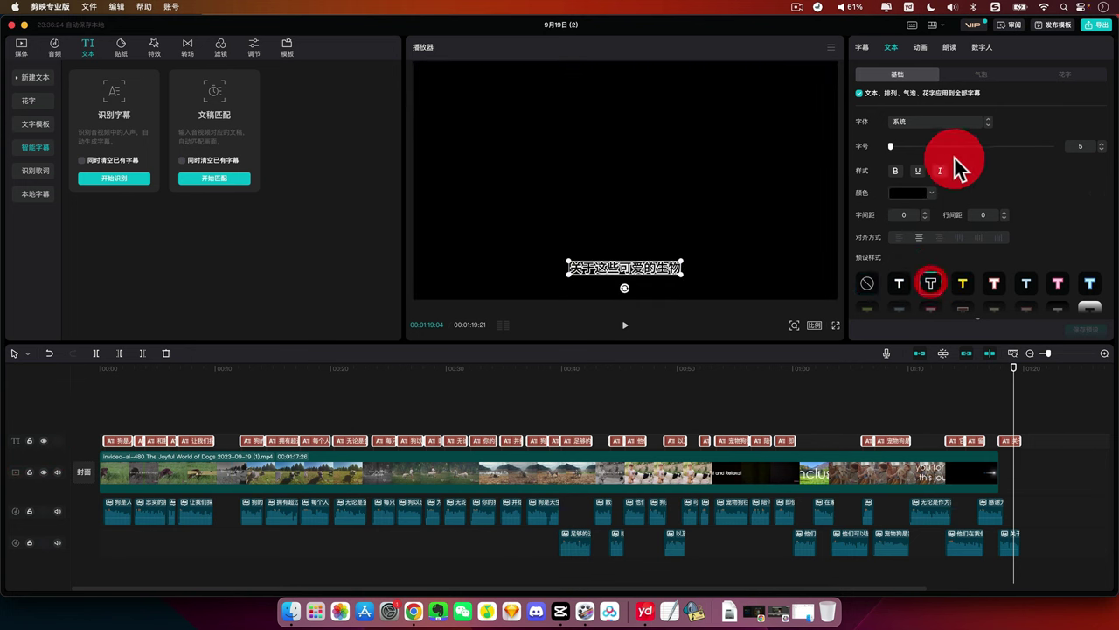
left_click_drag(898, 143, 890, 145)
- Return to the start of the timeline and open the music library (音乐素材)
left_click(103, 385)
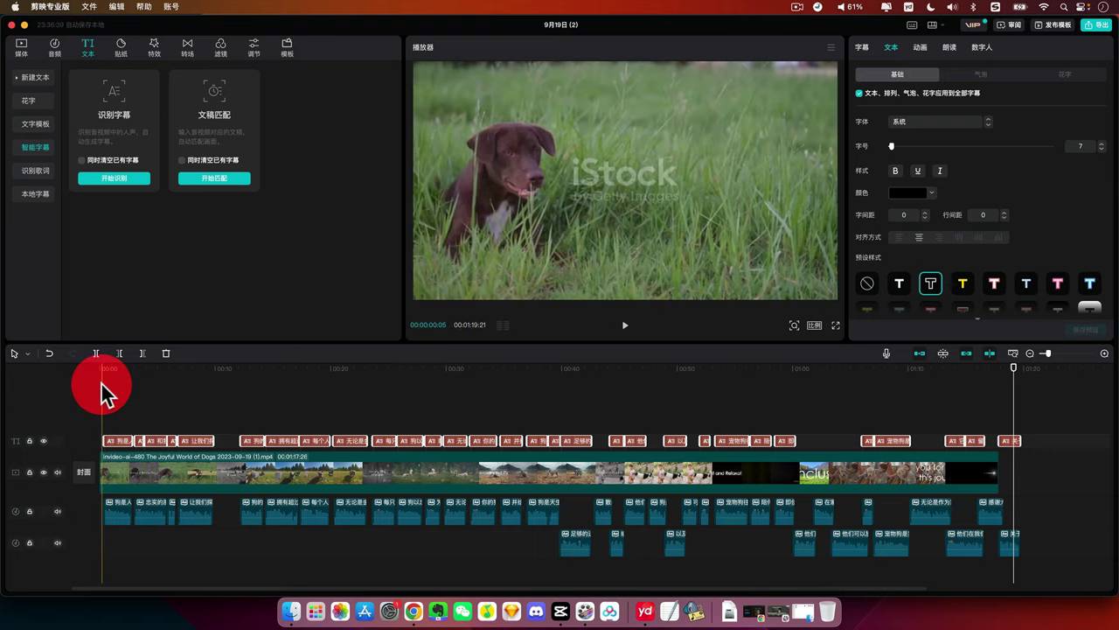
left_click(100, 387)
left_click(48, 77)
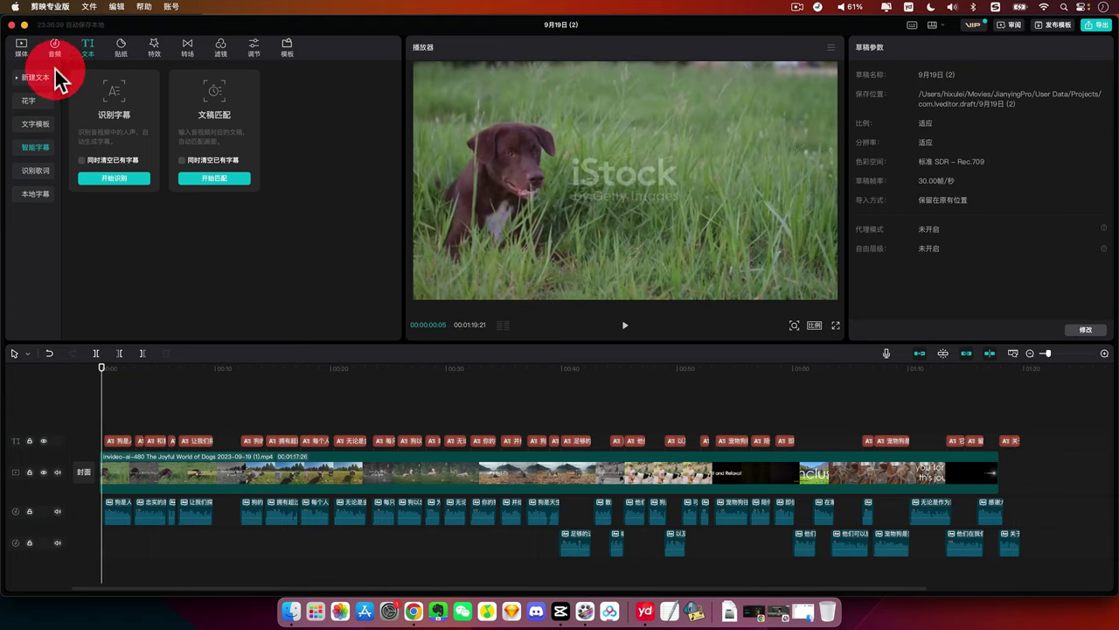
left_click(26, 49)
left_click(53, 123)
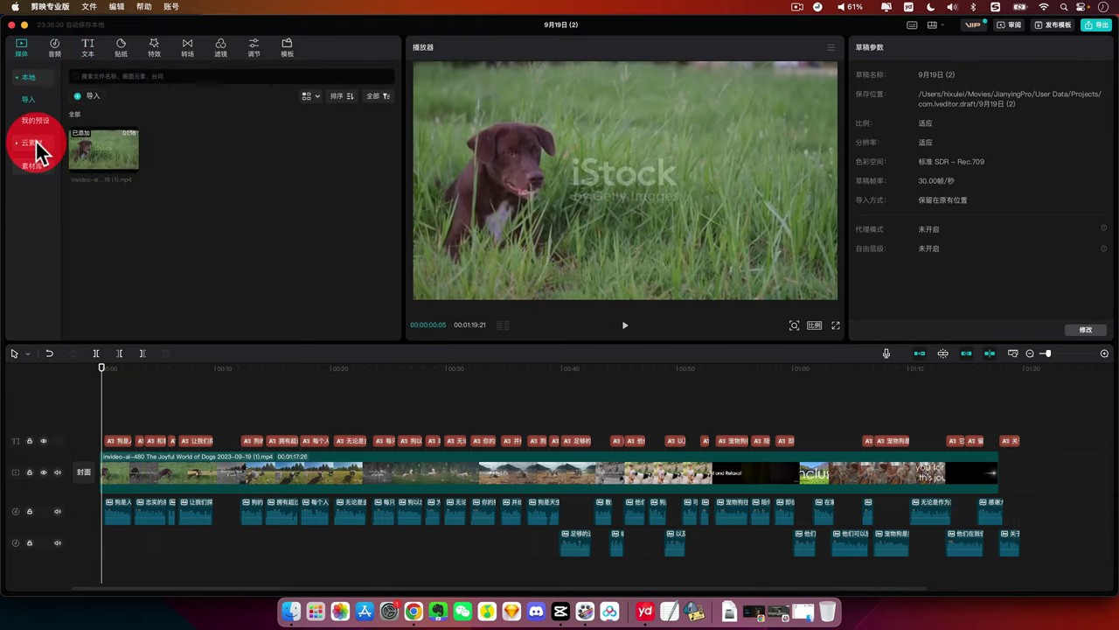
left_click(58, 48)
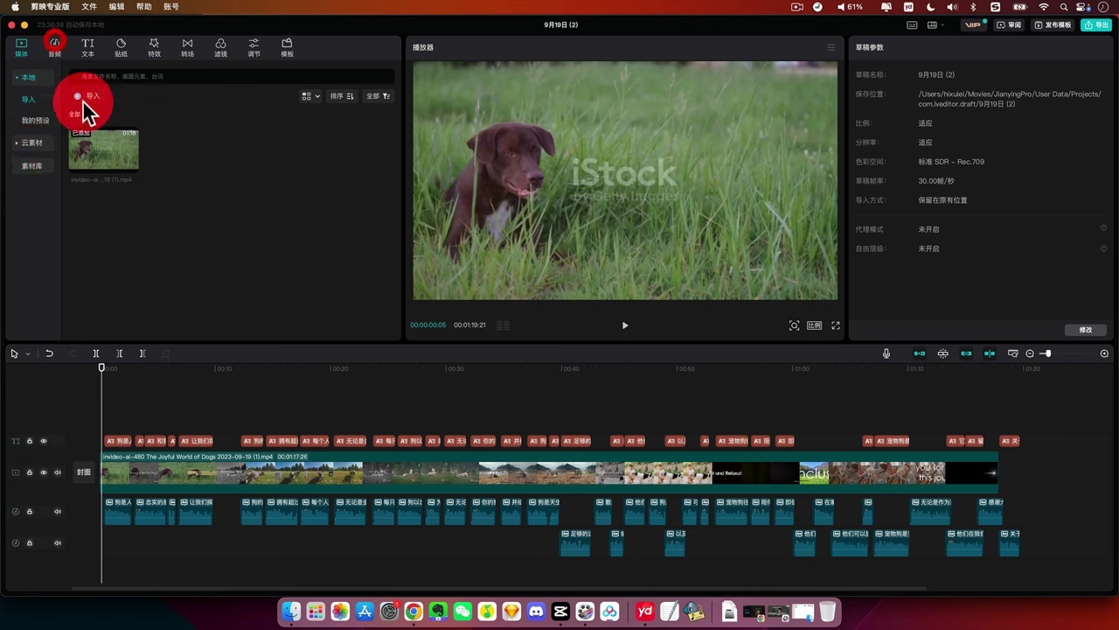
left_click(35, 99)
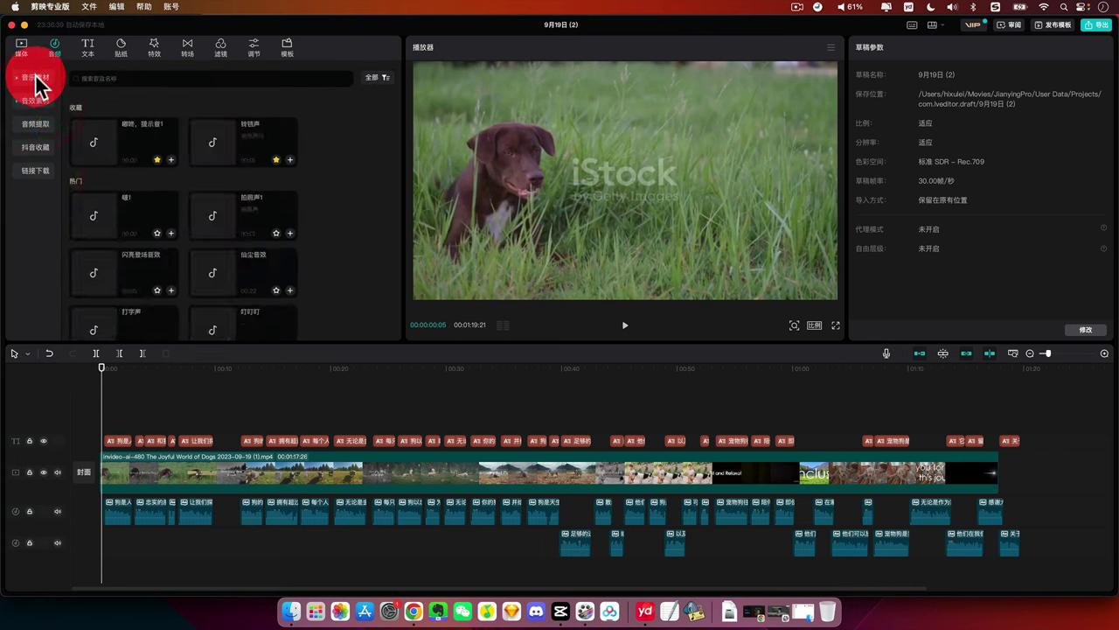
left_click(35, 77)
left_click(120, 78)
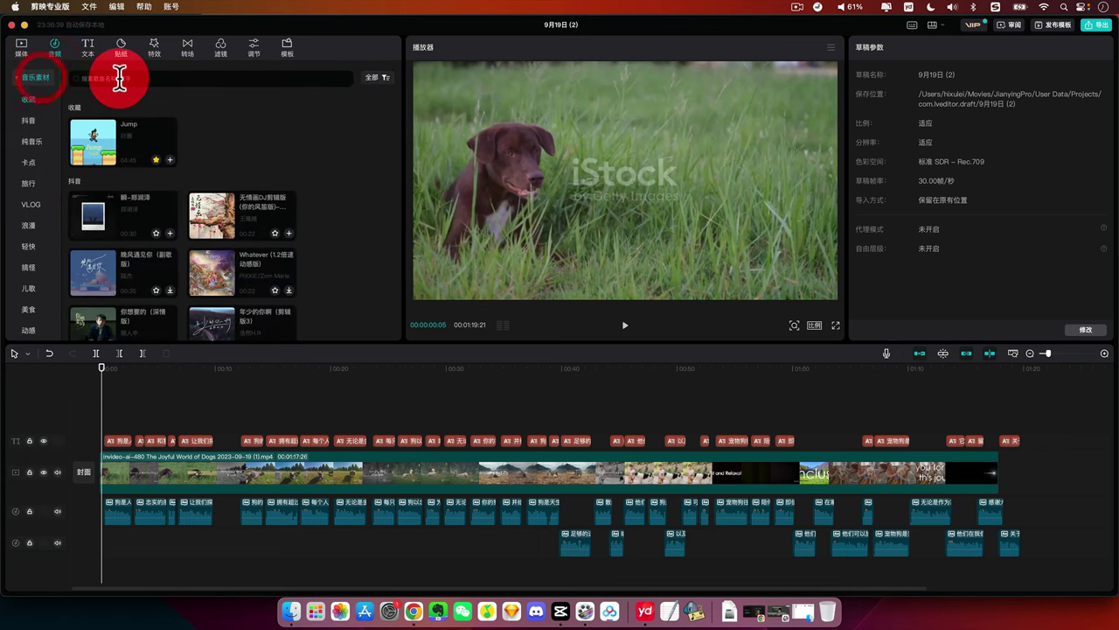
- Add 春日漫游 from the 轻快 music category three times in a row beneath the narration, trimming the last copy to 15.3 s
left_click(33, 142)
scroll(35, 229, "down", 2)
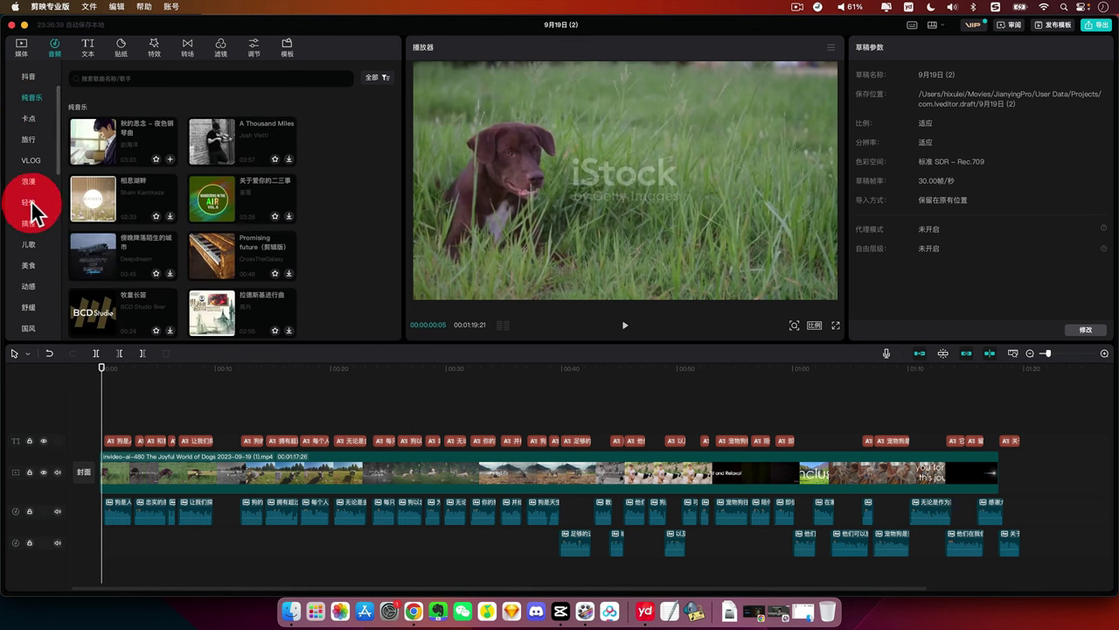
left_click(31, 200)
left_click(113, 139)
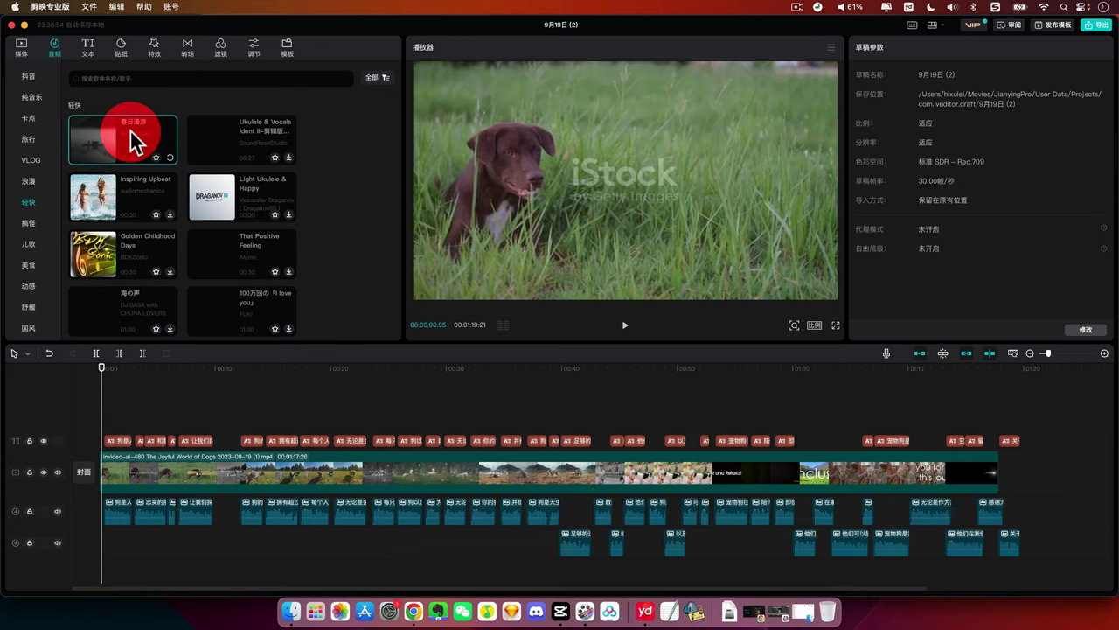
left_click_drag(131, 140, 774, 540)
- Play the video from the beginning to check the narration, subtitles and background music together
left_click_drag(147, 378, 90, 379)
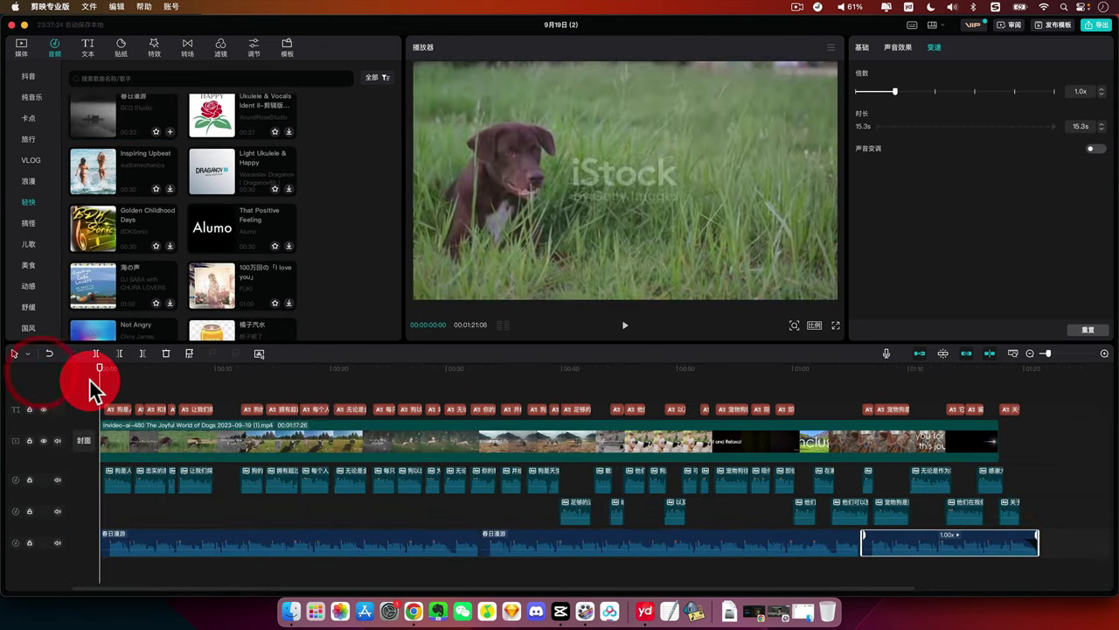
left_click(88, 380)
key("space")
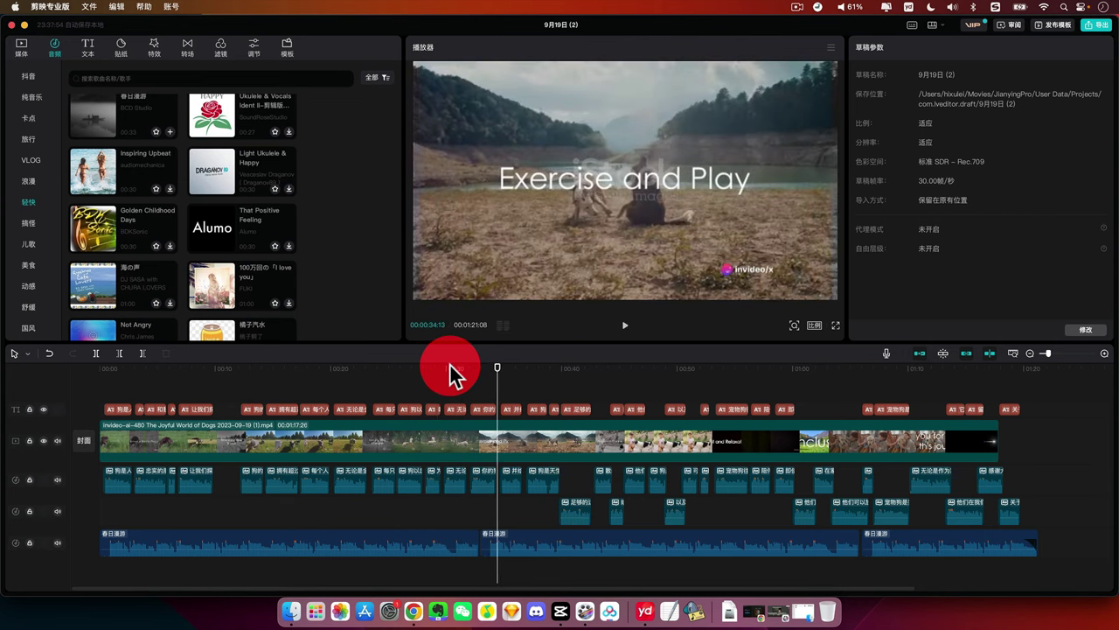
- Open the export settings, keep only video export enabled with subtitle export turned off, and close them without exporting
key("super+e")
left_click(587, 203)
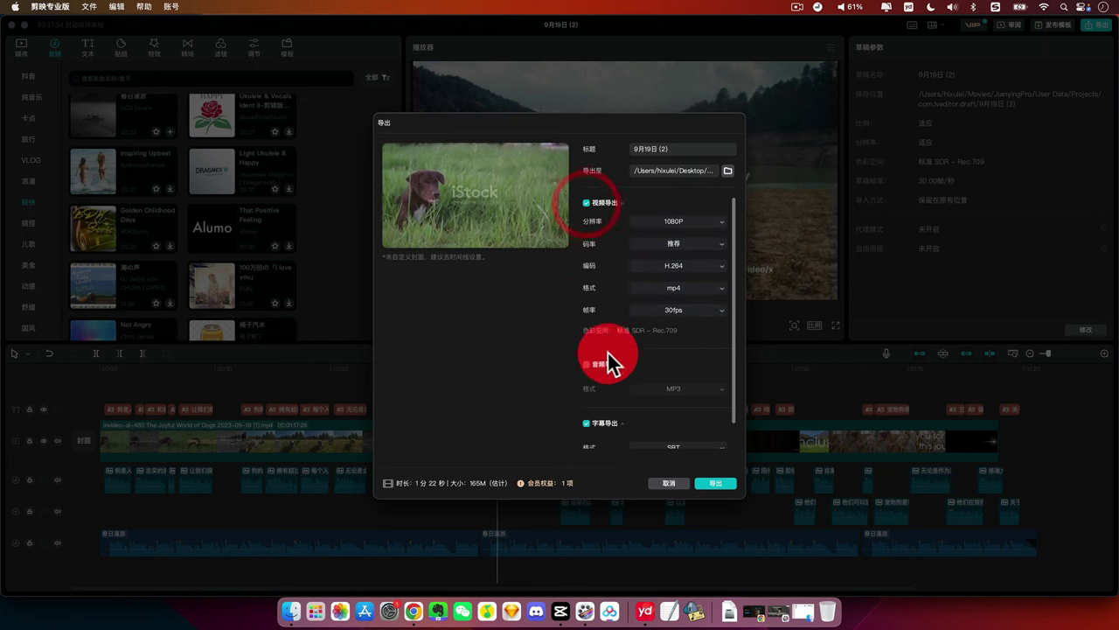
scroll(603, 409, "down", 2)
left_click(586, 398)
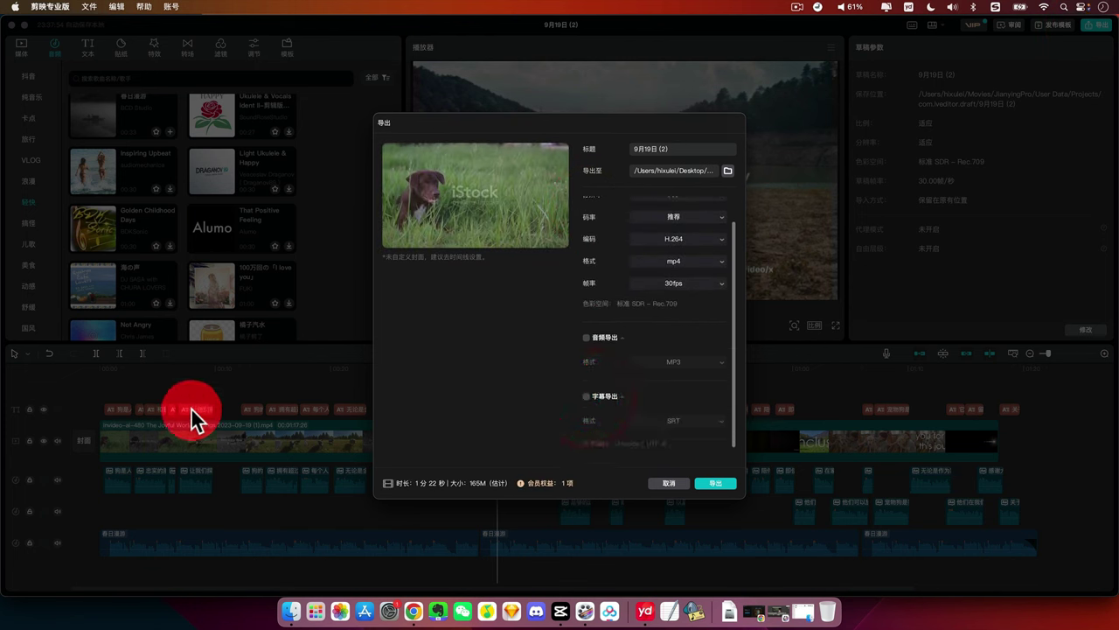
scroll(674, 323, "up", 2)
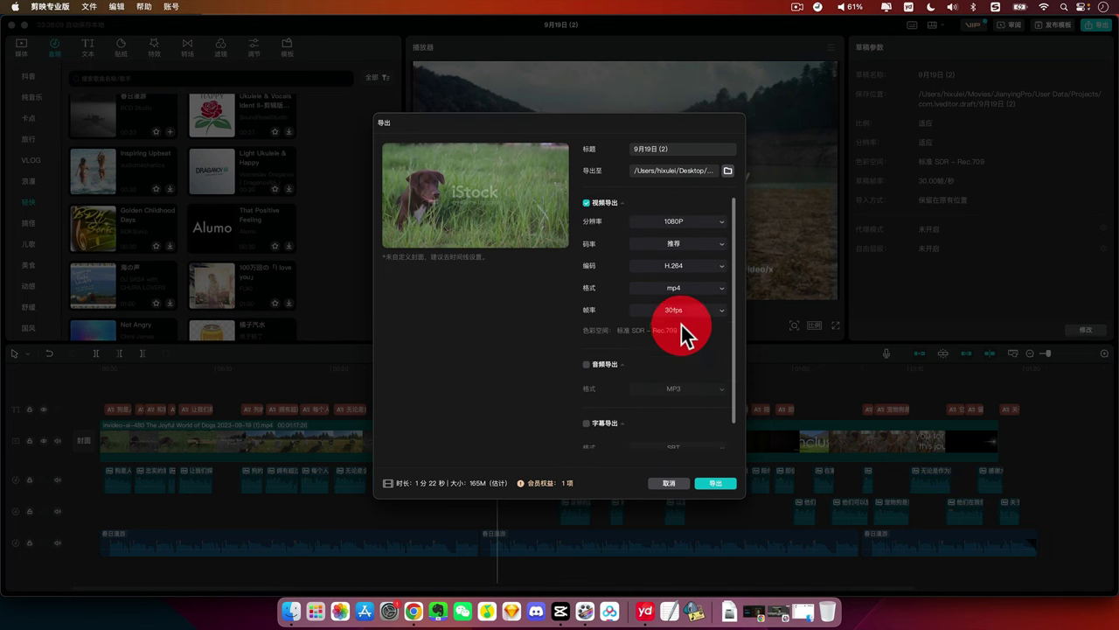
left_click(626, 145)
left_click(728, 489)
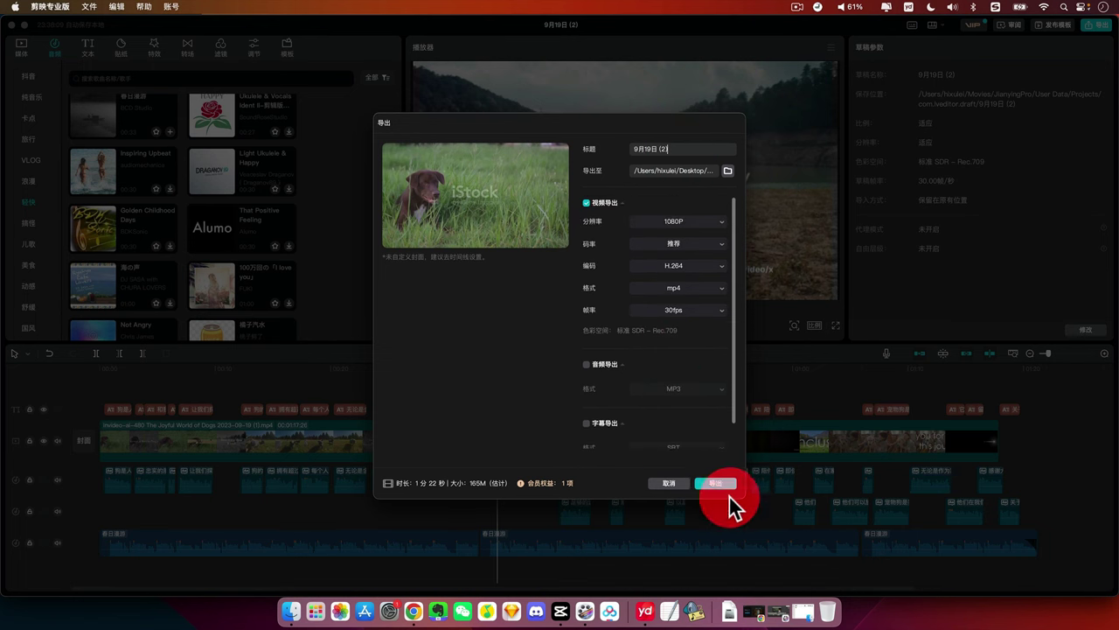
left_click(661, 482)
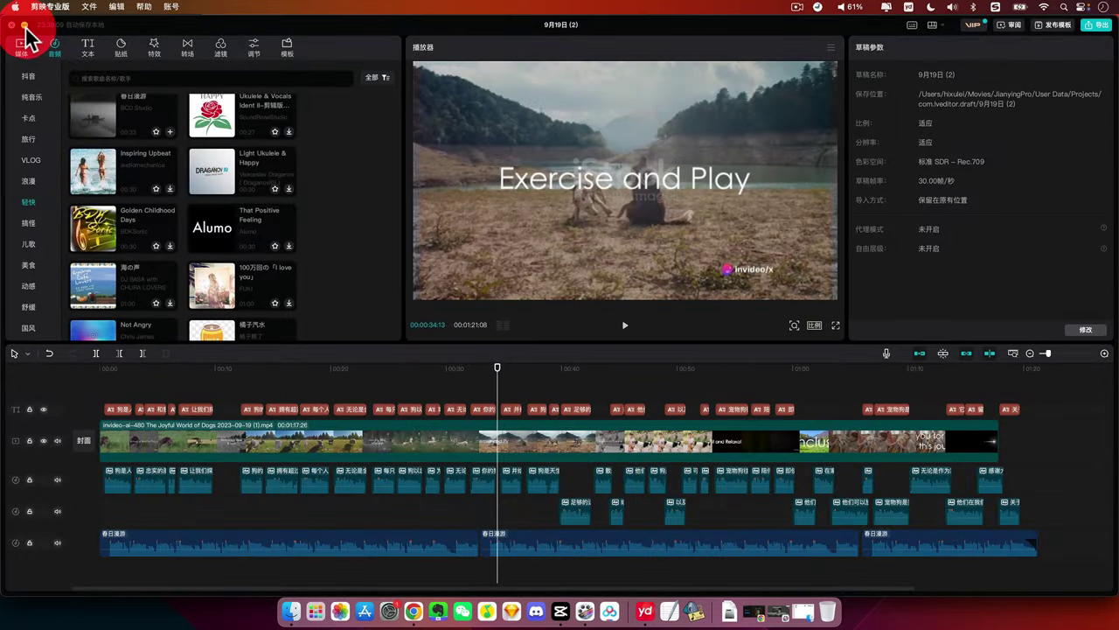
- Minimize the editor and browser windows and preview the desktop file 宇航员.mp4
left_click(23, 24)
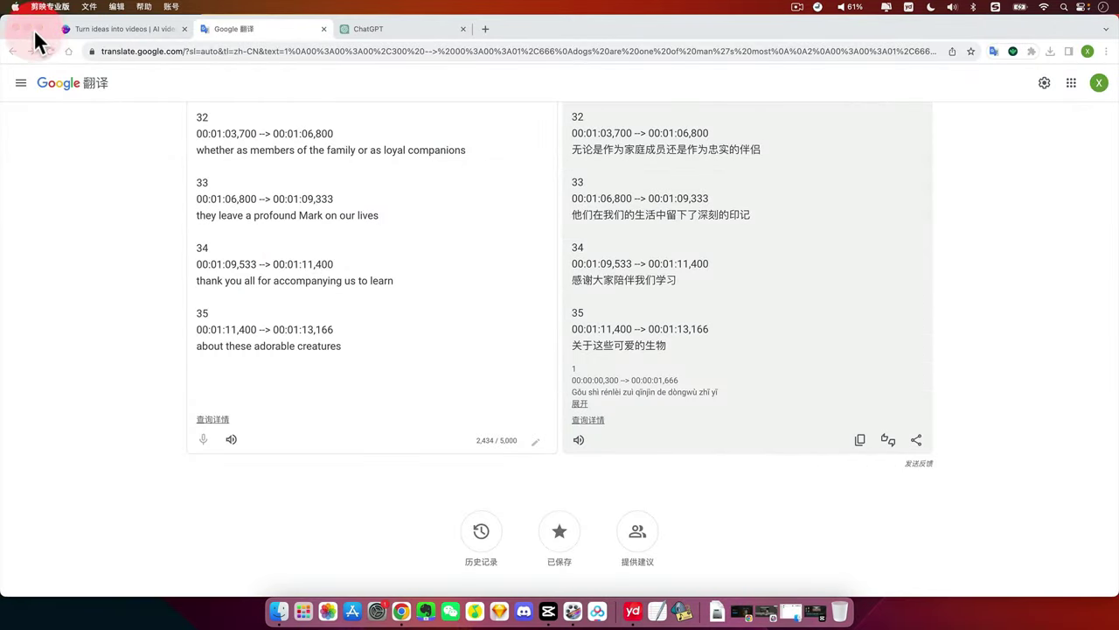
left_click(27, 28)
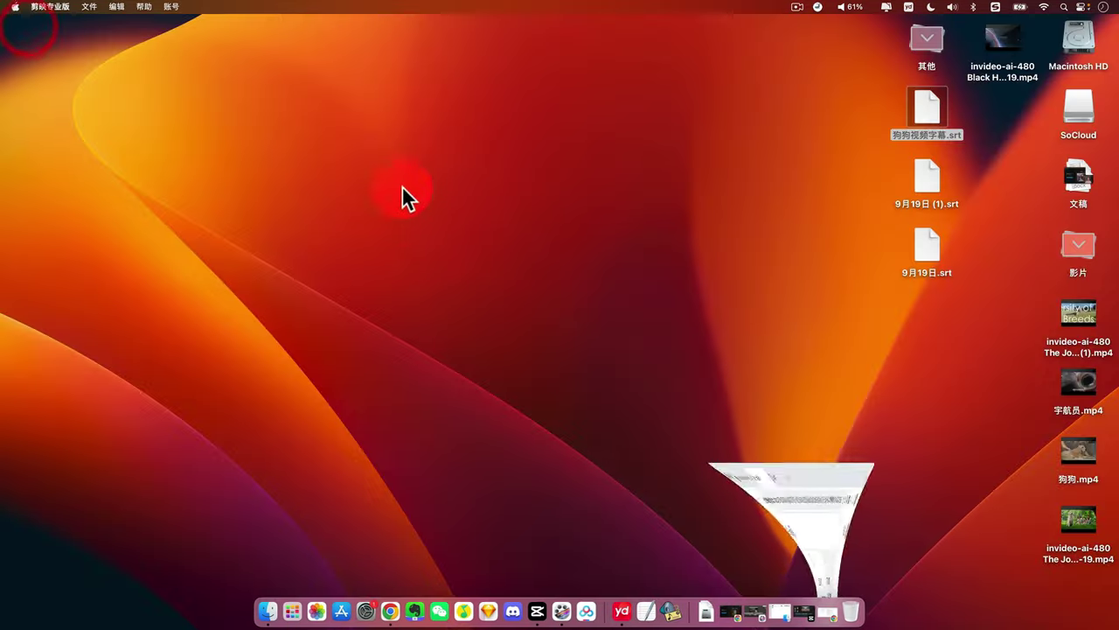
left_click(596, 292)
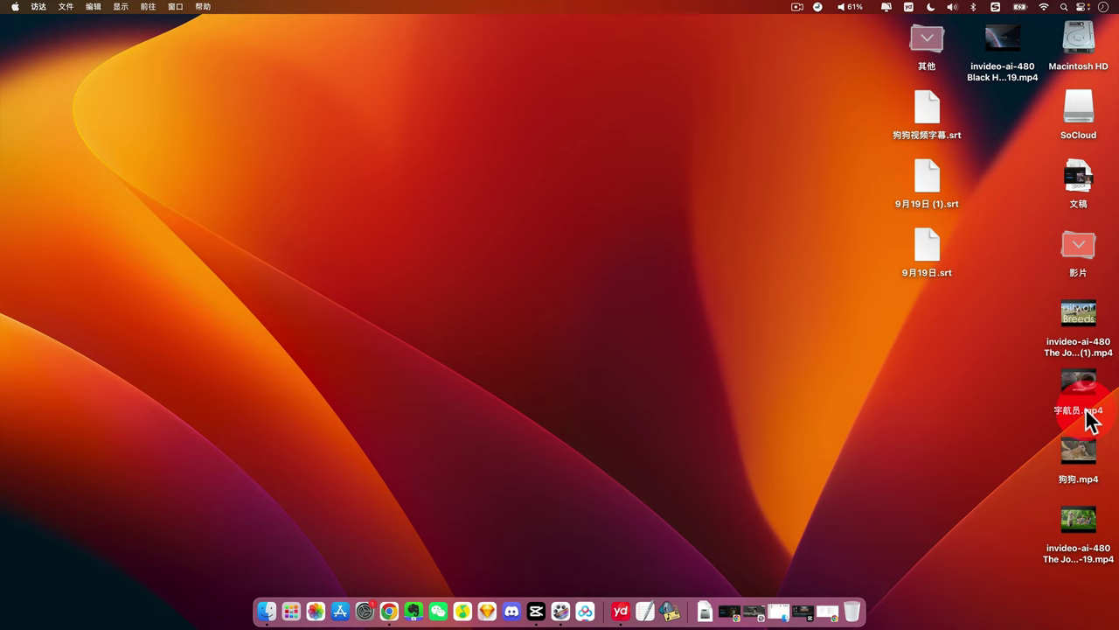
key("space")
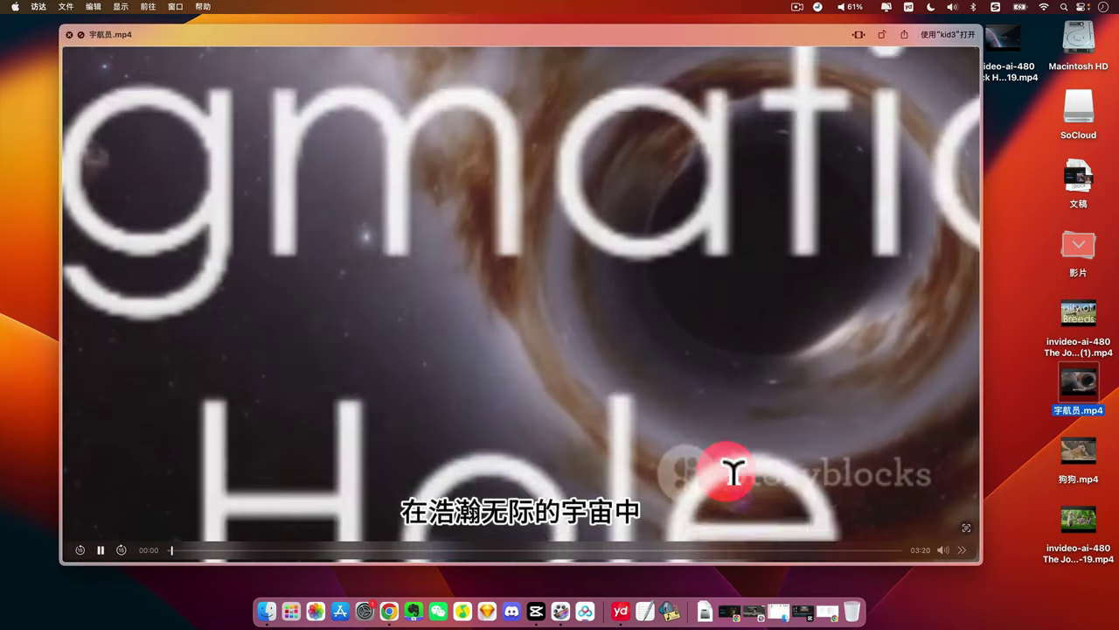